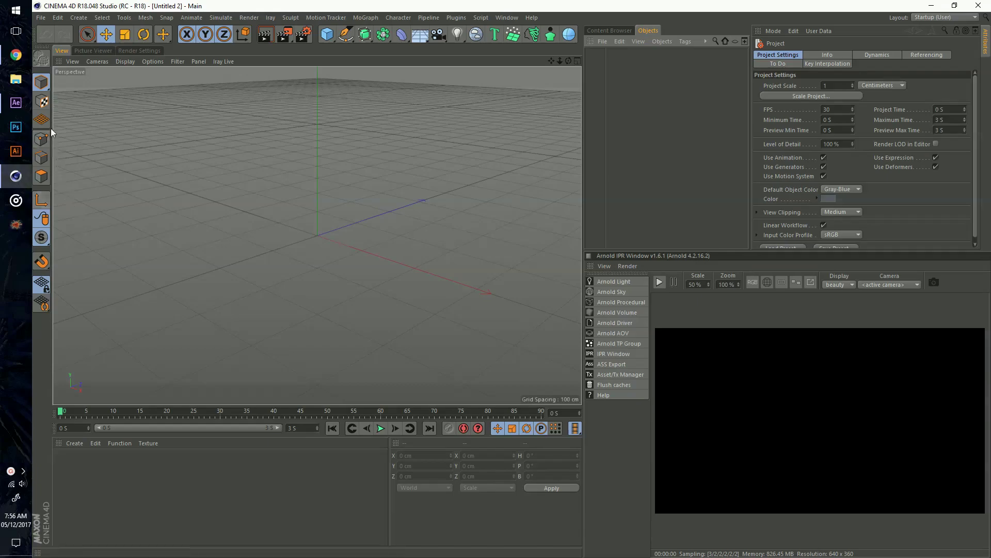
- In After Effects, view the flexforms frames at 0:00:17:11, 0:00:23:11, 0:00:45:12 and 0:00:47:02
left_click(16, 102)
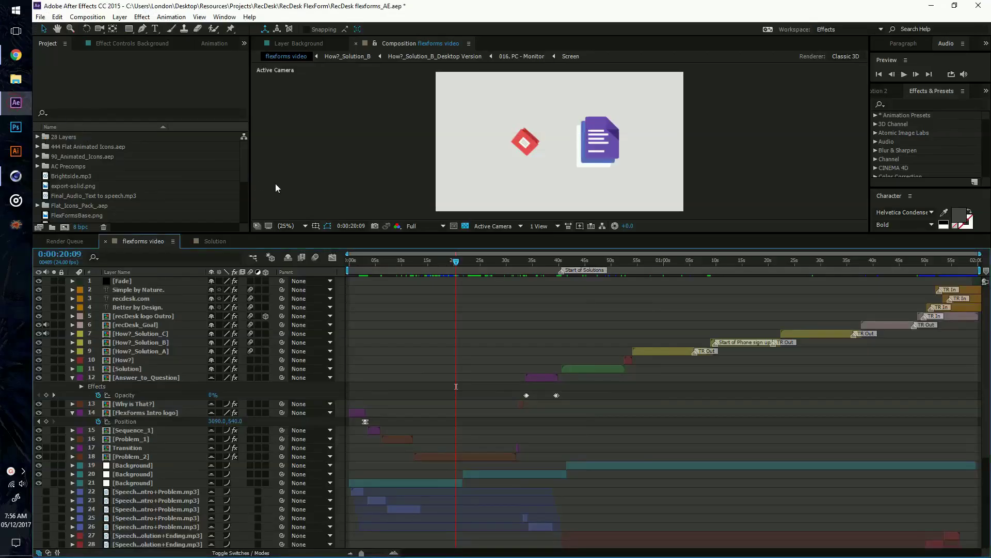
left_click(441, 263)
left_click(472, 264)
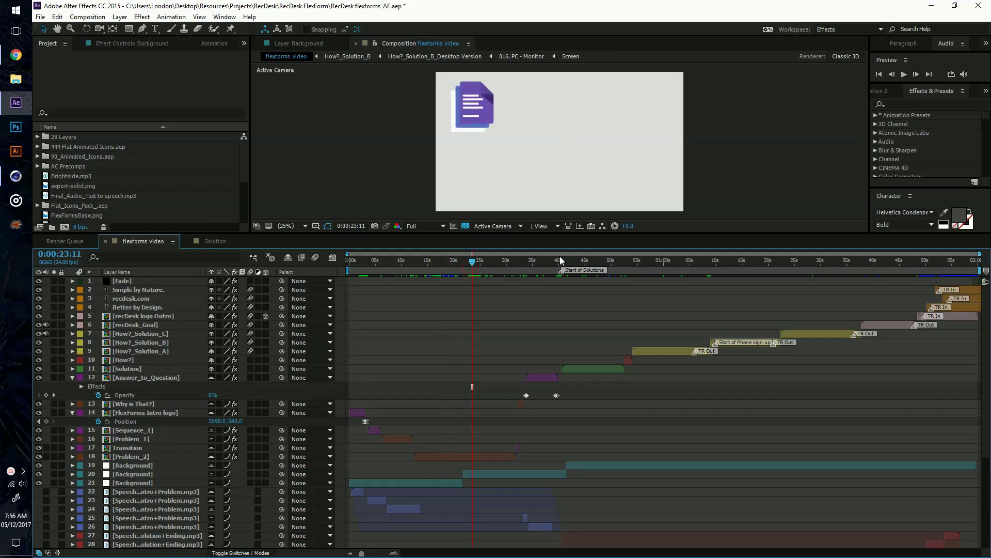
left_click(588, 266)
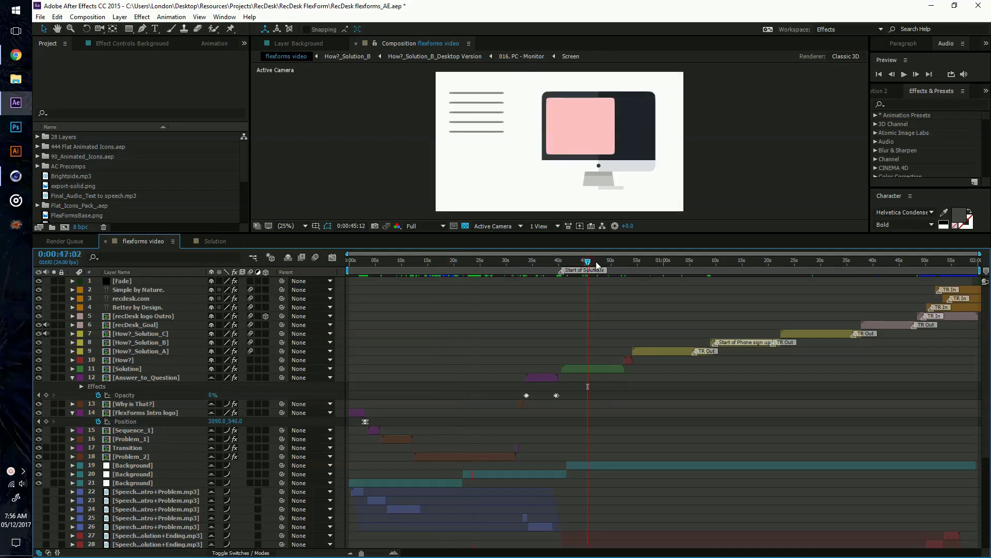
left_click(596, 262)
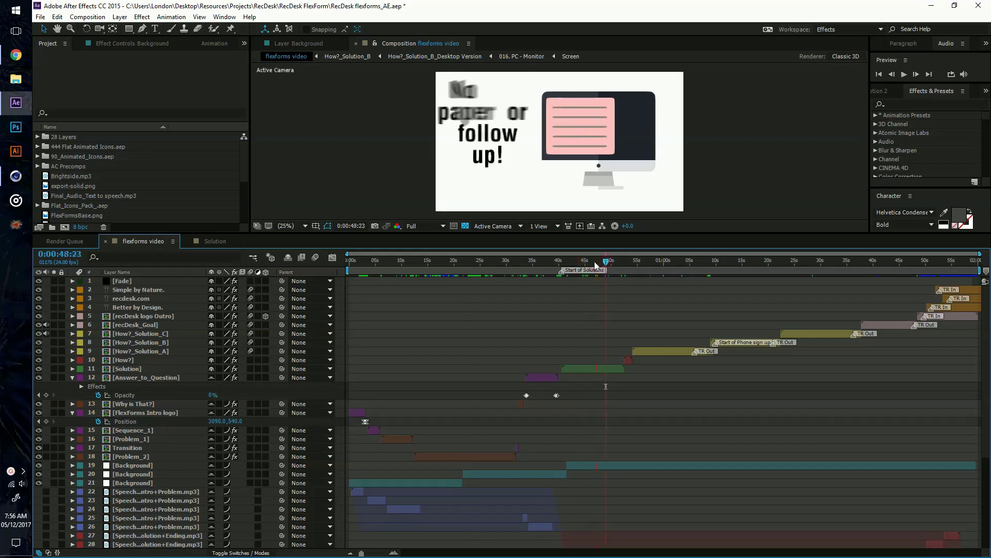
- Scrub between the paper pile, 0:00:17:22, the IMPORTANT document and 0:00:26:22, then return to Cinema 4D
left_click(540, 260)
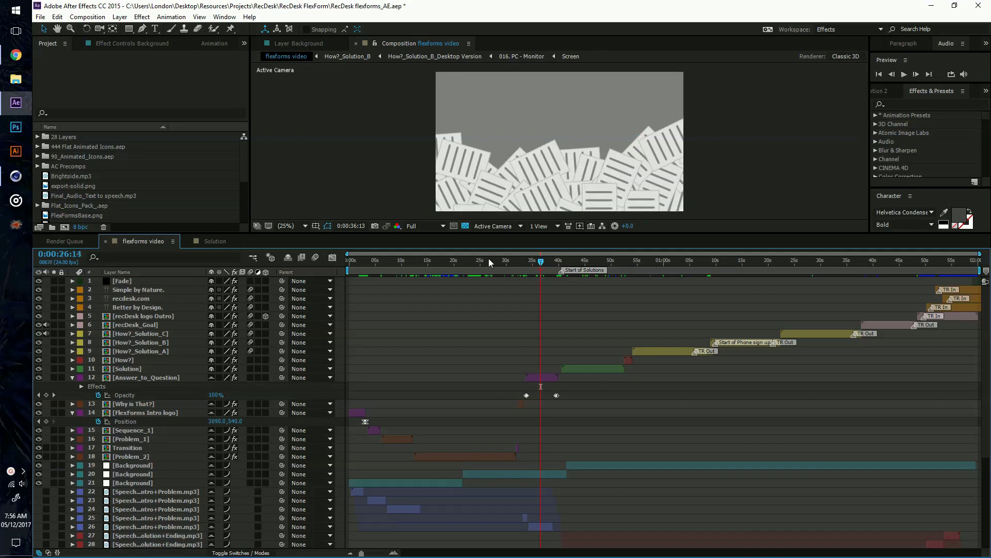
left_click_drag(488, 258, 443, 264)
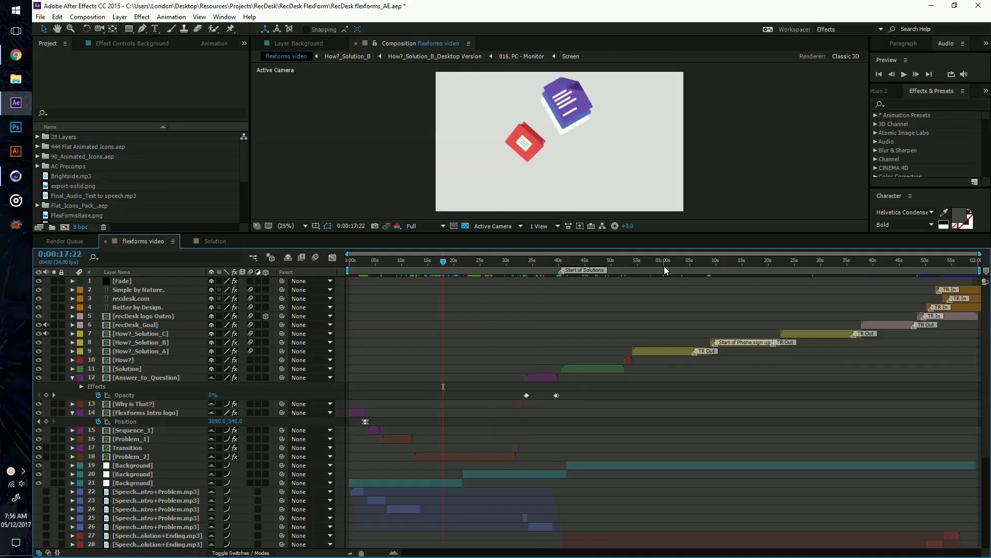
left_click(386, 262)
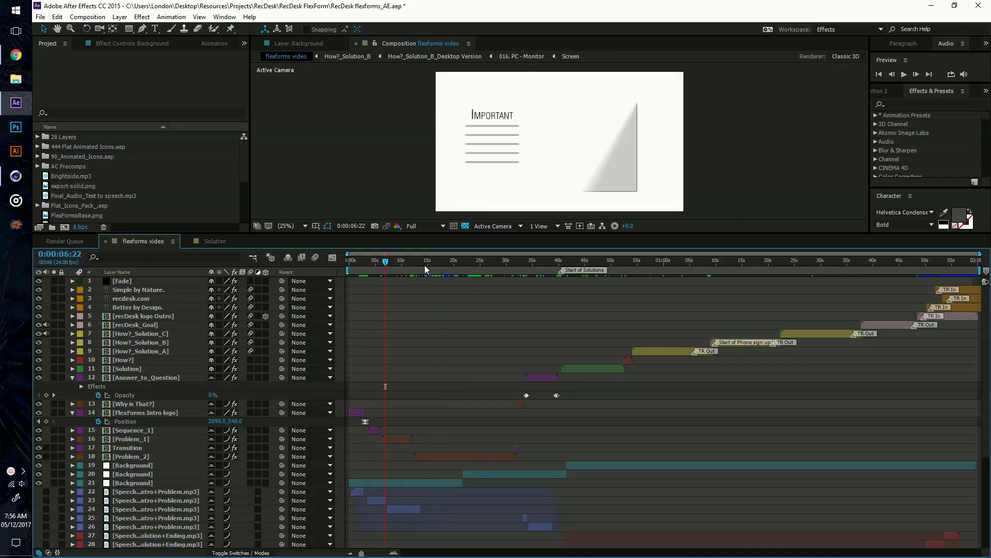
left_click_drag(425, 265, 534, 263)
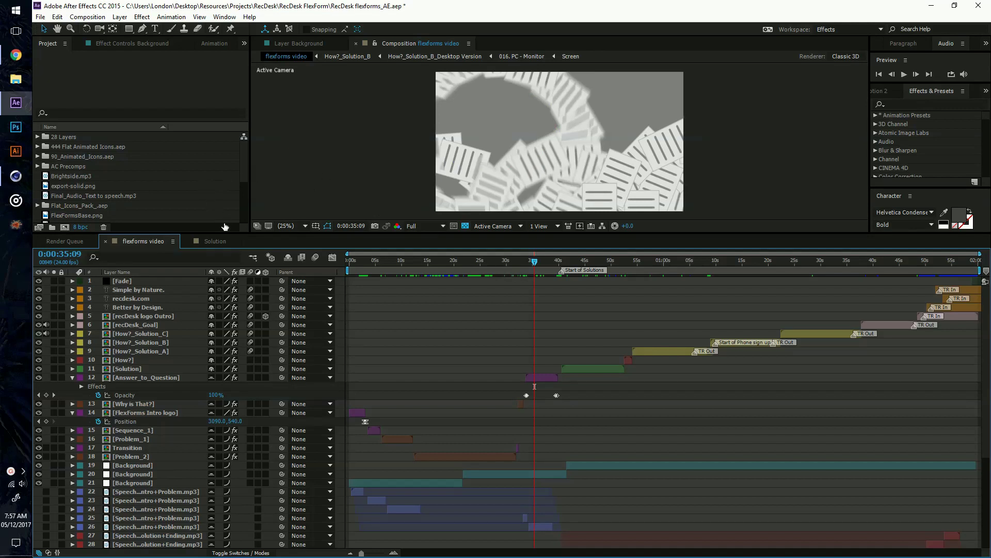
left_click(19, 177)
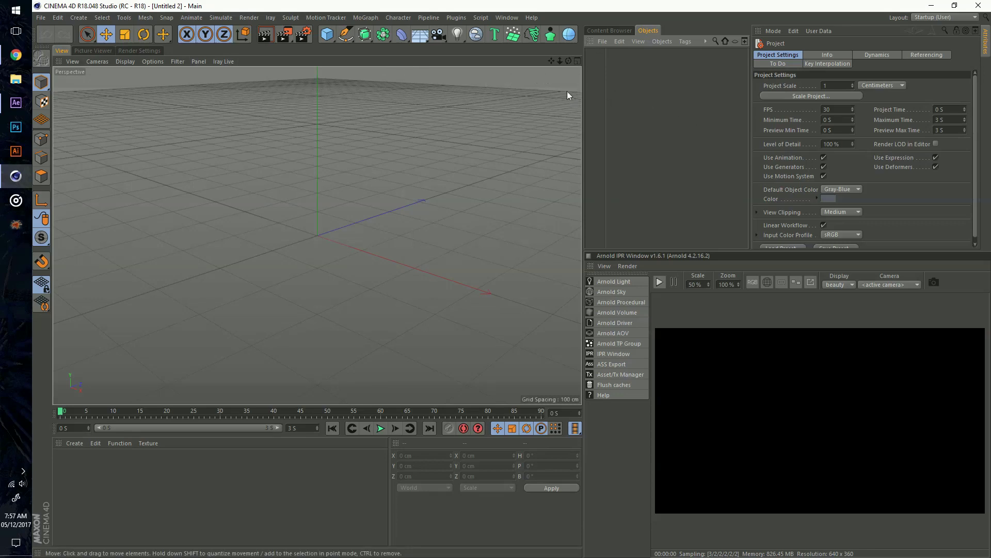
- Add a sphere with a 125 cm radius and 72 segments
left_click(567, 35)
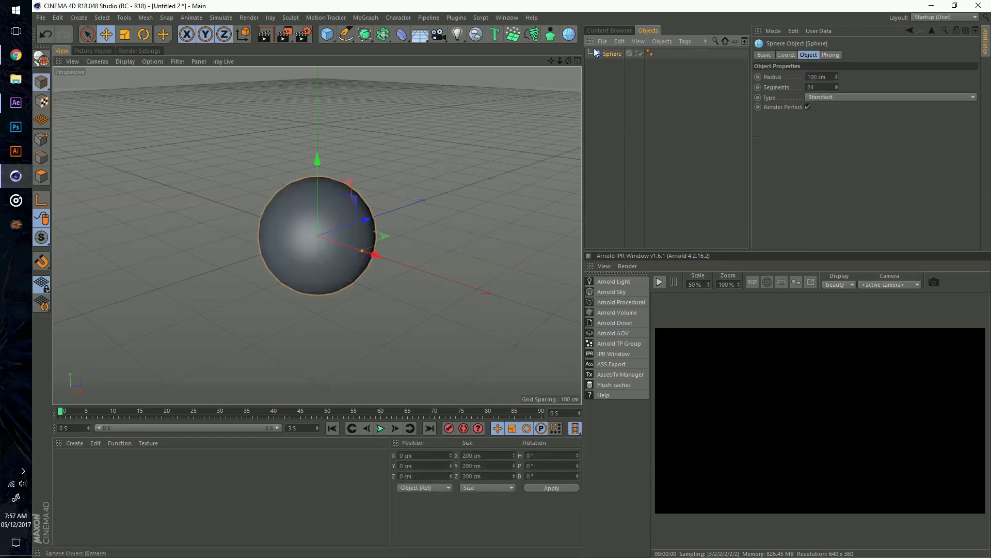
double_click(822, 76)
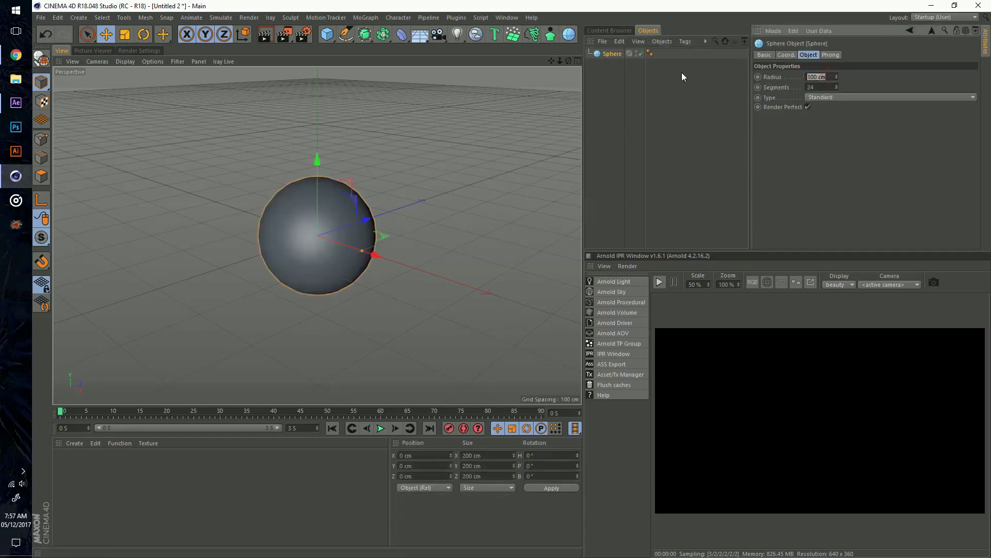
type("125")
key("Tab")
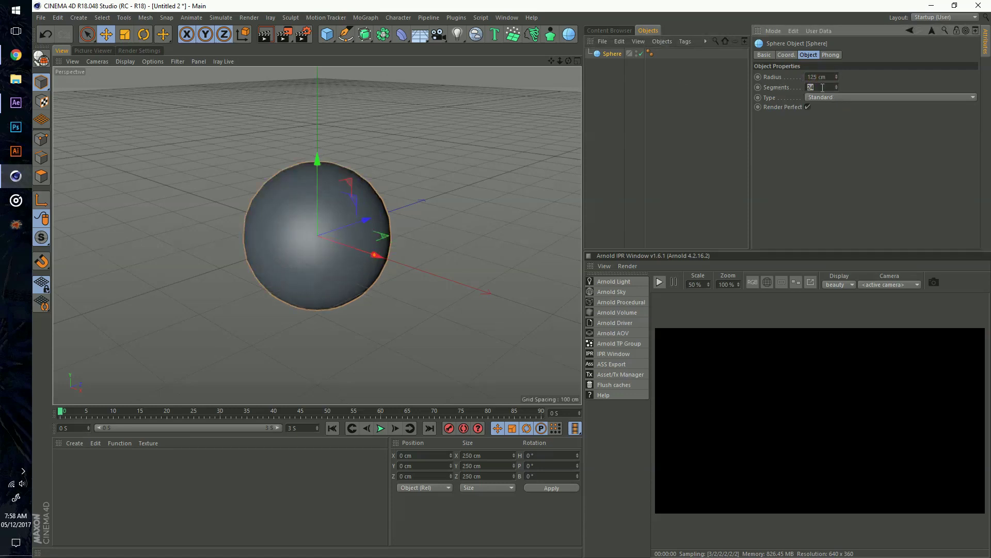
type("72")
key("Return")
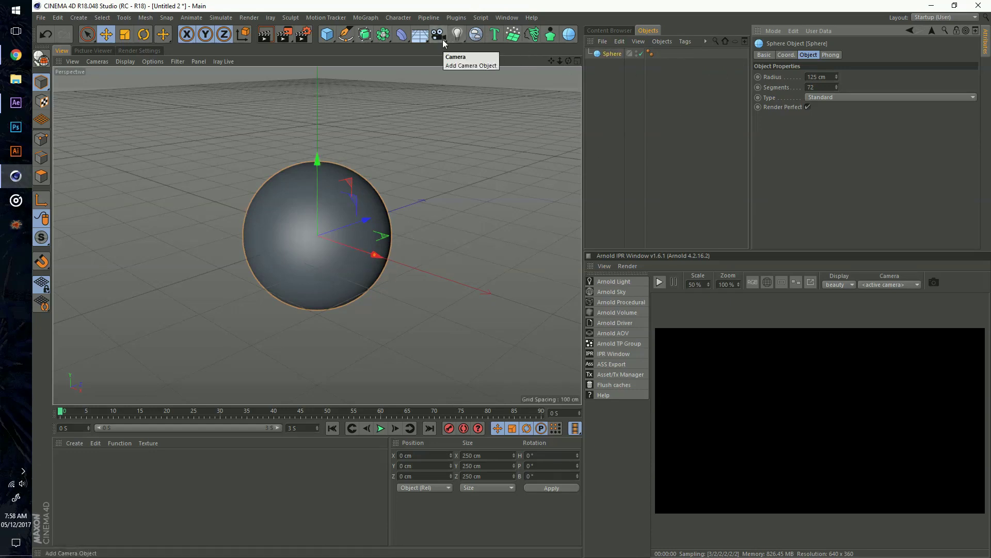
- Set Arnold Renderer as the scene's renderer, then add hair to the sphere
left_click(149, 51)
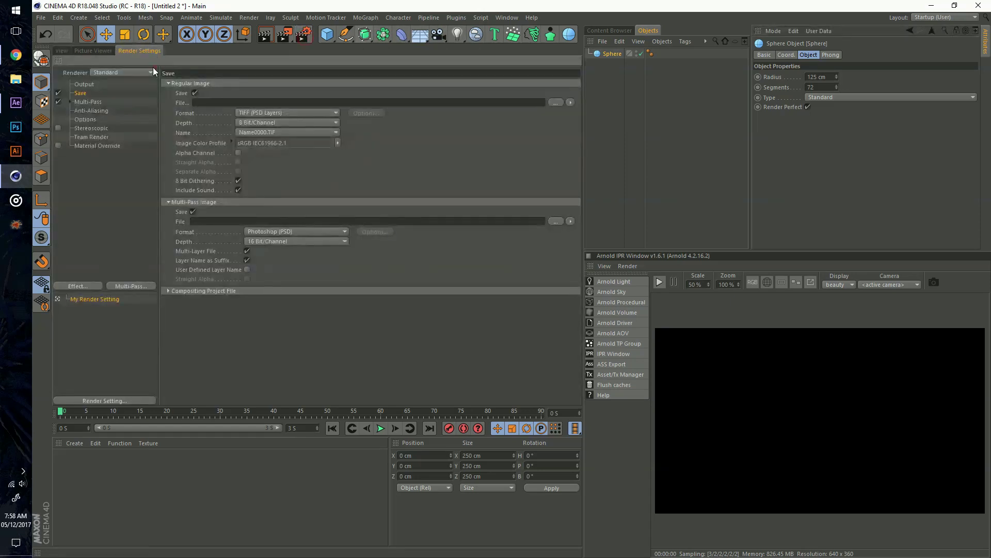
left_click(122, 73)
left_click(116, 144)
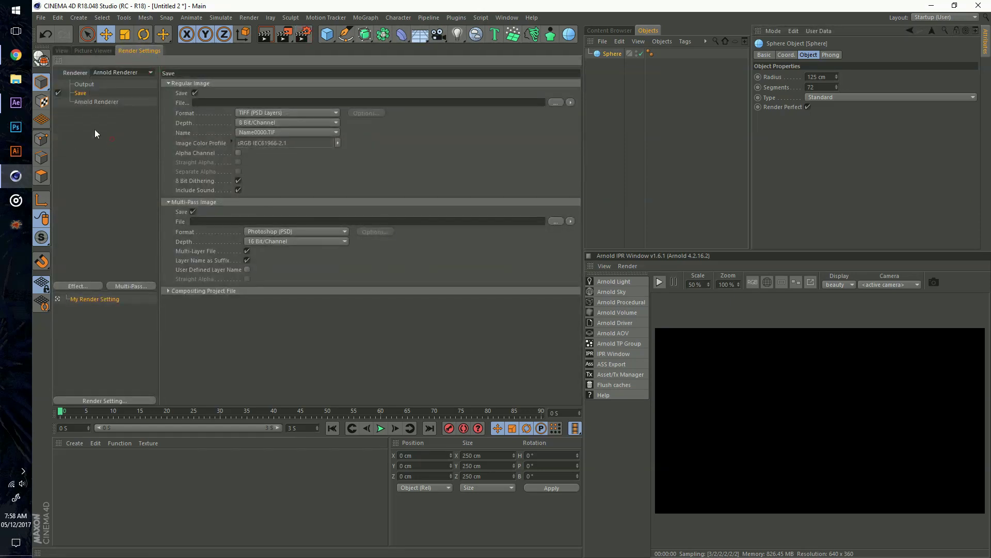
left_click(61, 50)
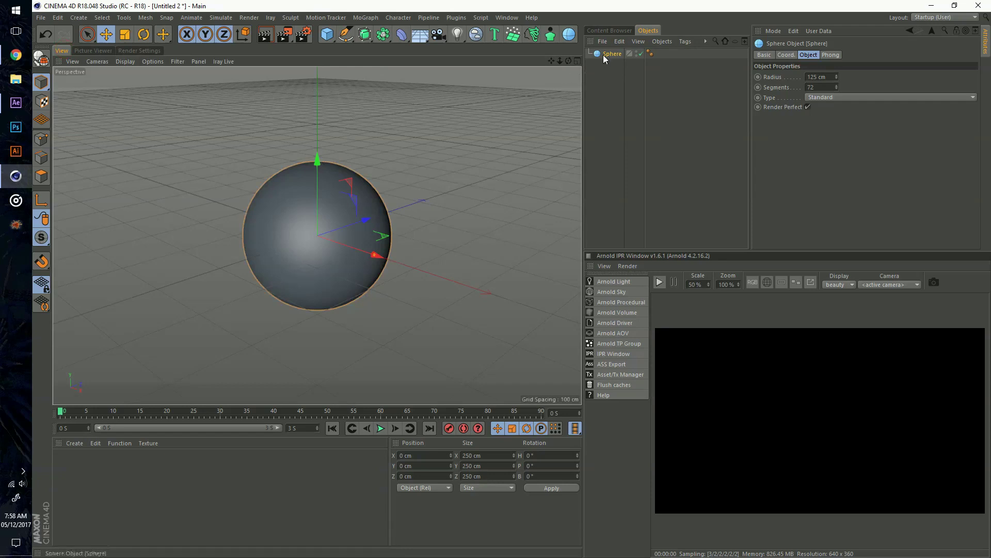
left_click(531, 34)
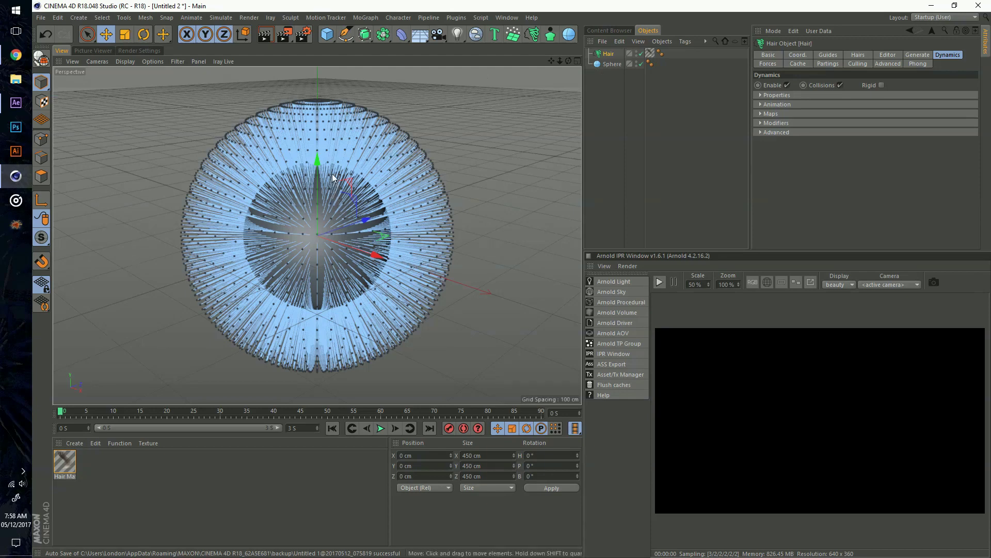
- Tear off the Simulate > Hair Tools palette and dock it beside the Objects manager
left_click_drag(512, 279, 397, 101, "alt")
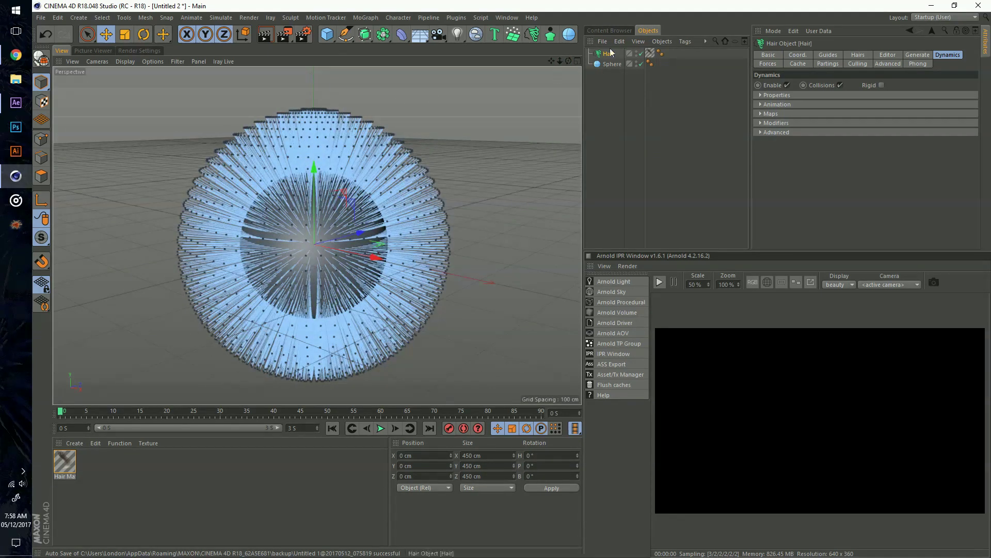
left_click(228, 19)
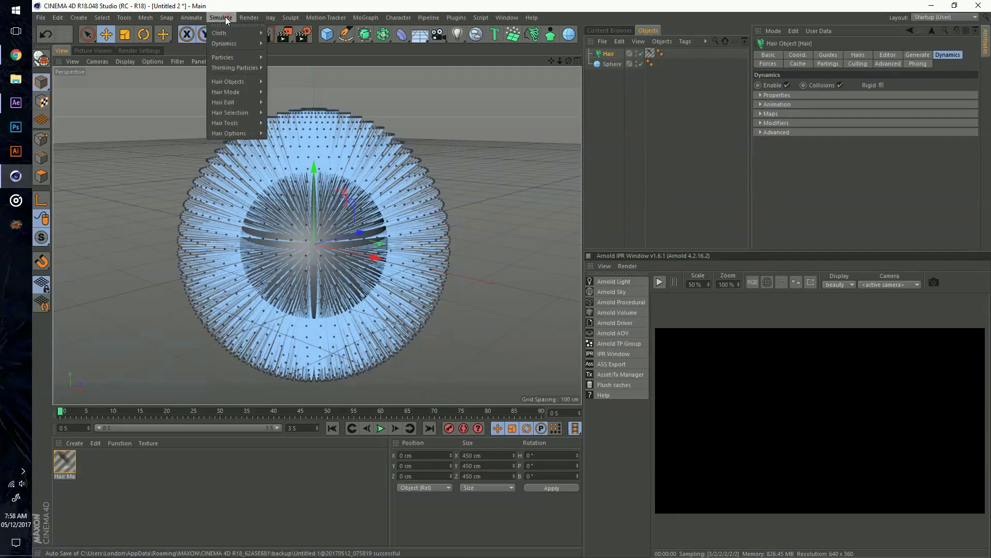
mouse_move(231, 80)
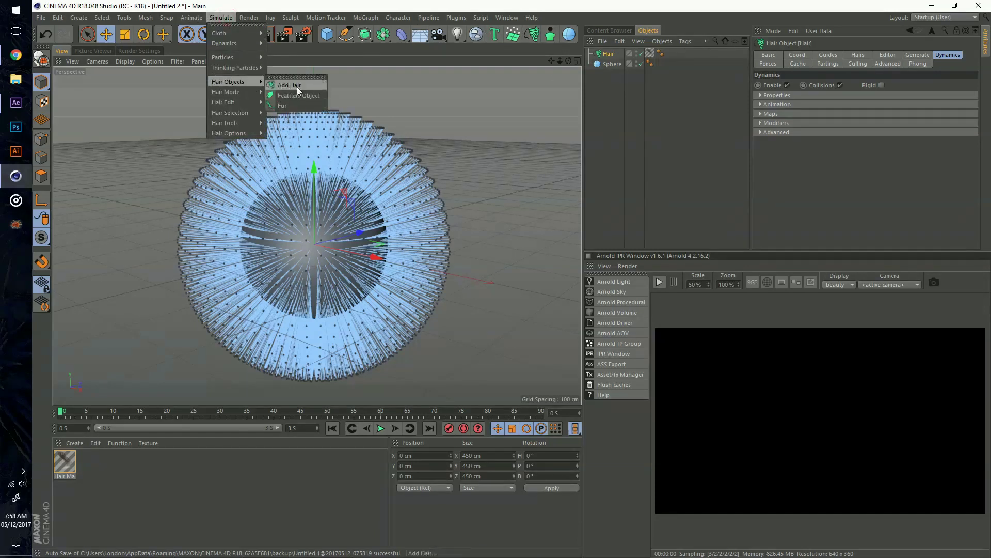
mouse_move(223, 124)
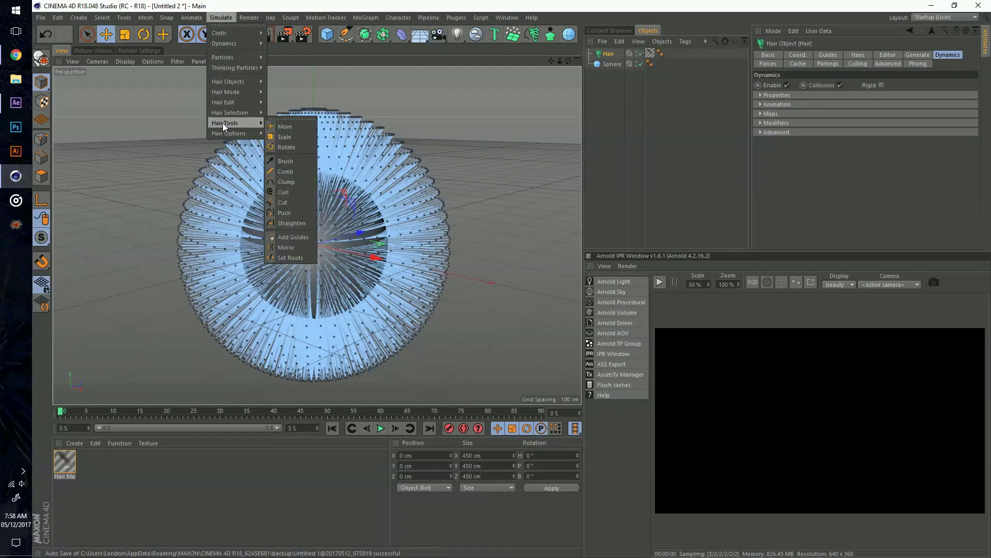
left_click(279, 118)
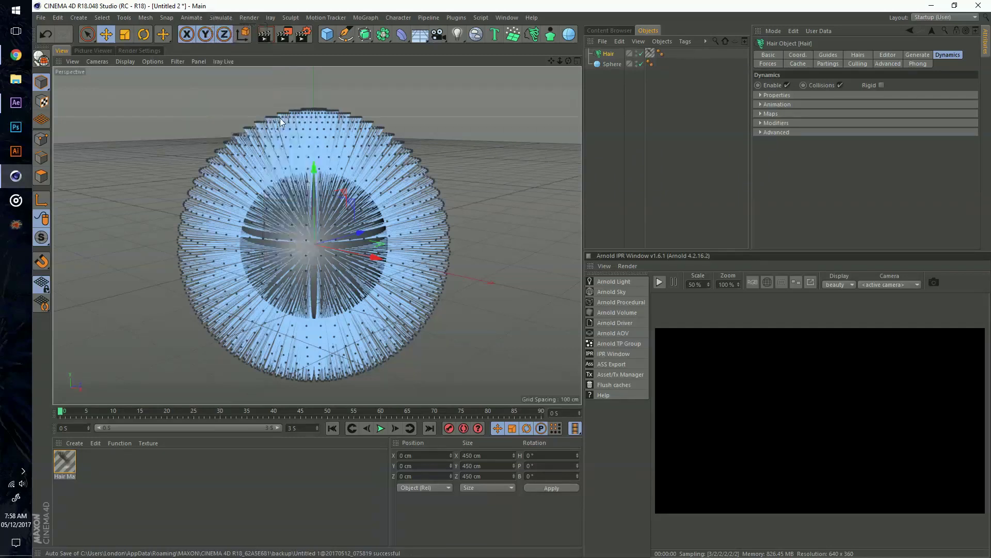
left_click_drag(561, 139, 589, 121)
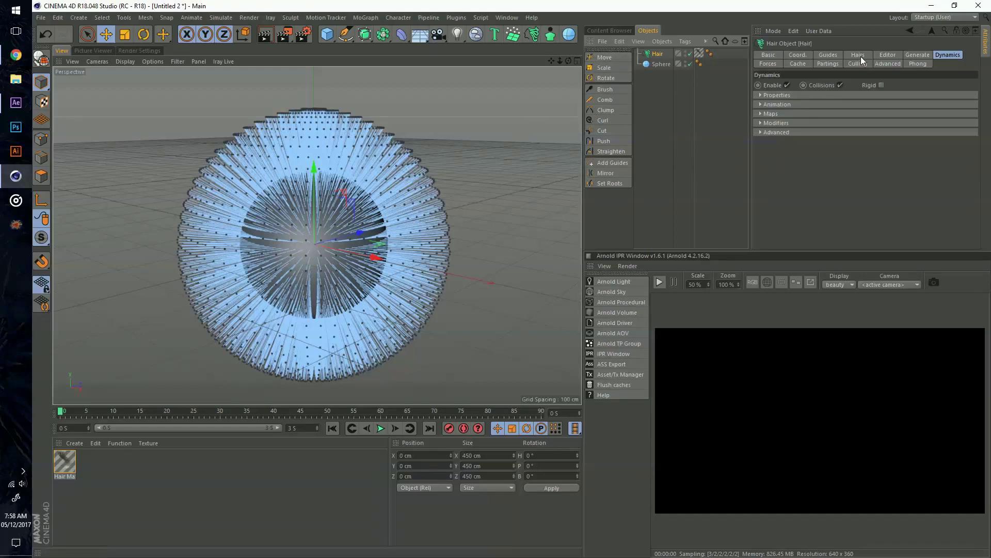
- Give the Hair object 20 guide segments and a hair count of 100000
left_click(828, 55)
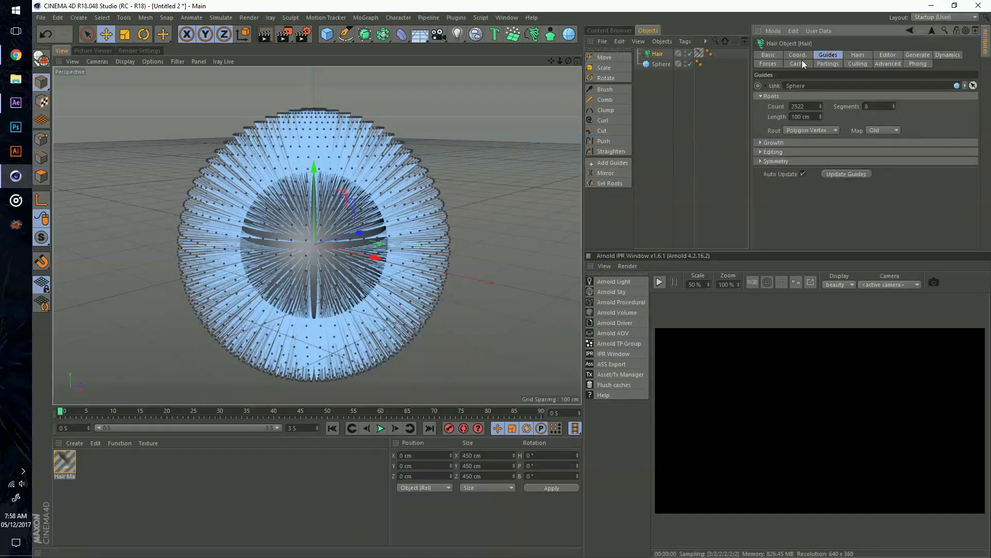
left_click(873, 105)
type("20")
left_click(854, 55)
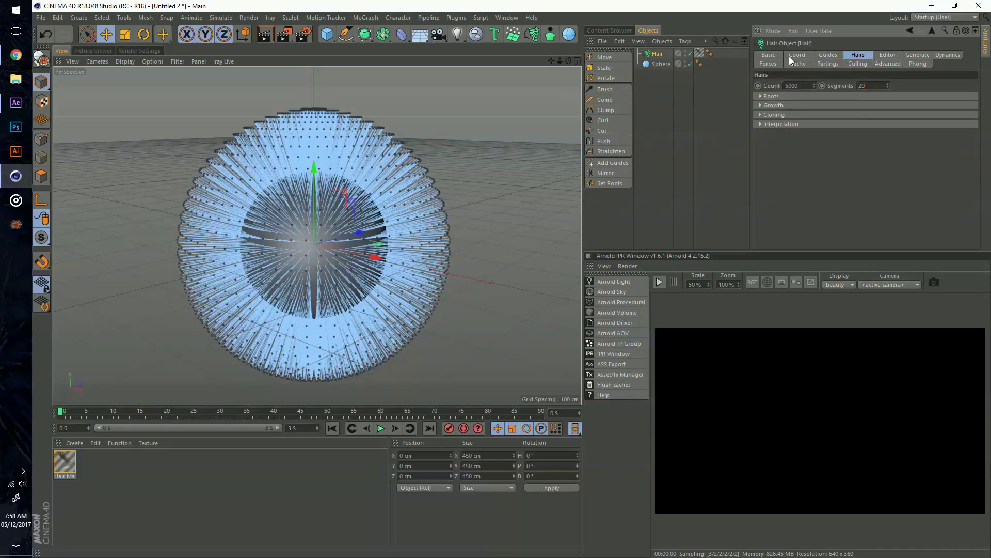
left_click(827, 56)
left_click(857, 55)
double_click(784, 86)
type("100000")
left_click(606, 92)
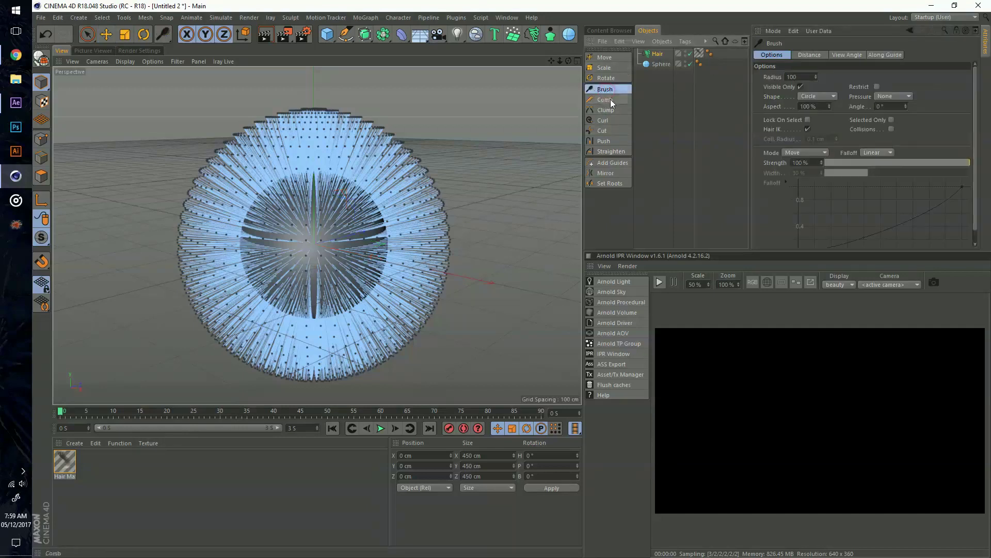
- Brush the top hairs rightward and down the right side, and comb the front rim downward
left_click_drag(341, 129, 402, 170)
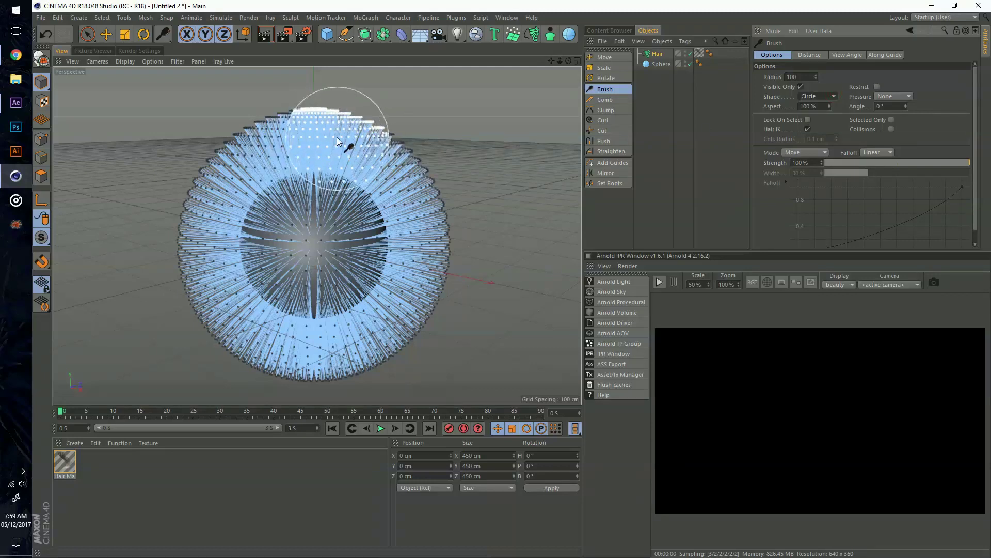
mouse_move(337, 135)
left_mouse_down()
mouse_move(389, 178)
mouse_move(420, 179)
mouse_move(379, 136)
mouse_move(379, 163)
mouse_move(471, 201)
mouse_move(412, 174)
mouse_move(456, 282)
mouse_move(438, 221)
mouse_move(400, 283)
mouse_move(465, 315)
left_mouse_up()
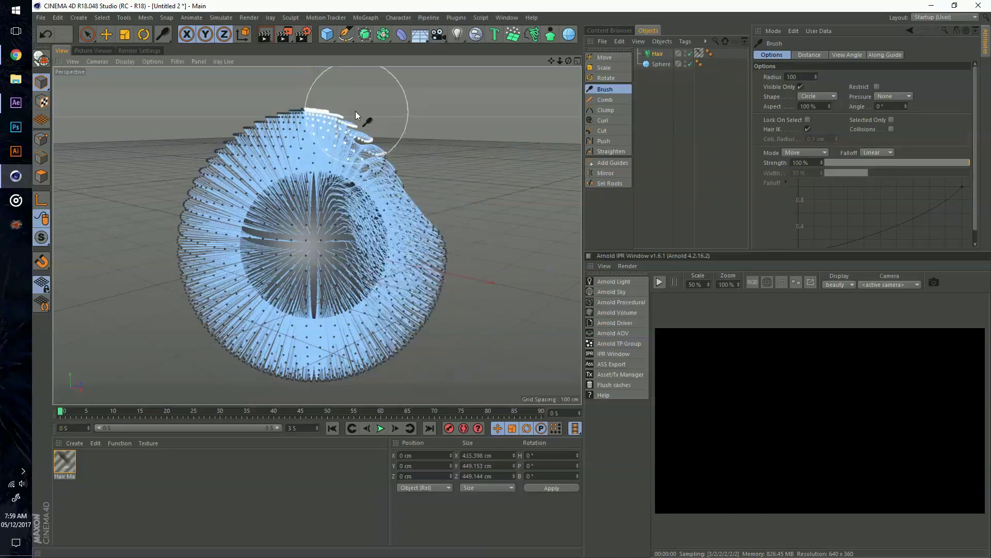
mouse_move(365, 121)
left_mouse_down()
mouse_move(438, 164)
mouse_move(453, 226)
left_mouse_up()
mouse_move(435, 356)
left_mouse_down()
mouse_move(421, 211)
mouse_move(405, 355)
mouse_move(289, 111)
mouse_move(248, 109)
mouse_move(196, 258)
mouse_move(209, 315)
mouse_move(212, 204)
mouse_move(181, 237)
mouse_move(191, 299)
mouse_move(210, 305)
mouse_move(216, 337)
mouse_move(281, 362)
mouse_move(443, 270)
mouse_move(486, 257)
left_mouse_up()
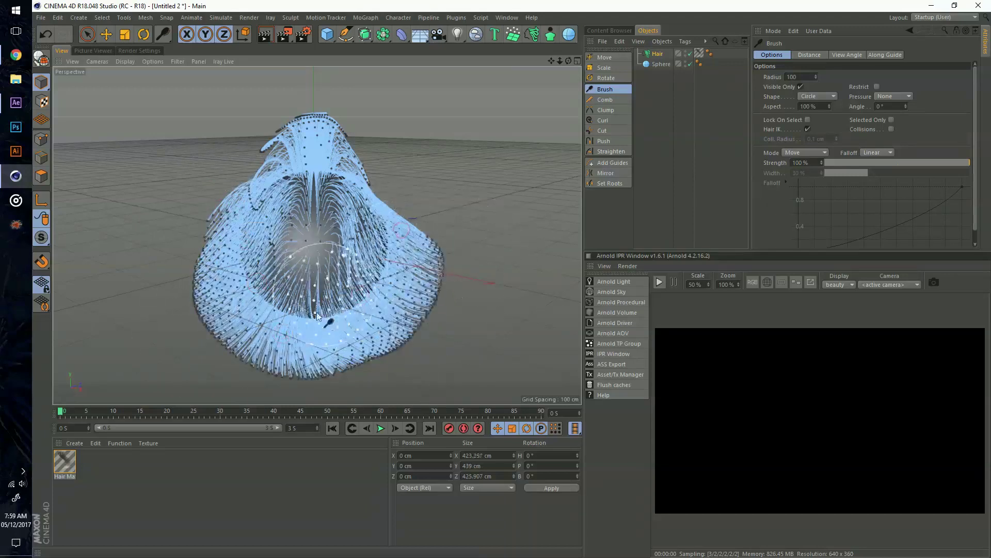
mouse_move(317, 316)
left_mouse_down()
mouse_move(261, 362)
mouse_move(329, 386)
mouse_move(311, 352)
mouse_move(265, 381)
mouse_move(204, 231)
mouse_move(318, 136)
mouse_move(251, 179)
mouse_move(241, 170)
mouse_move(262, 153)
mouse_move(233, 205)
mouse_move(324, 215)
mouse_move(313, 139)
mouse_move(363, 199)
mouse_move(344, 206)
mouse_move(307, 170)
mouse_move(299, 227)
mouse_move(491, 108)
left_mouse_up()
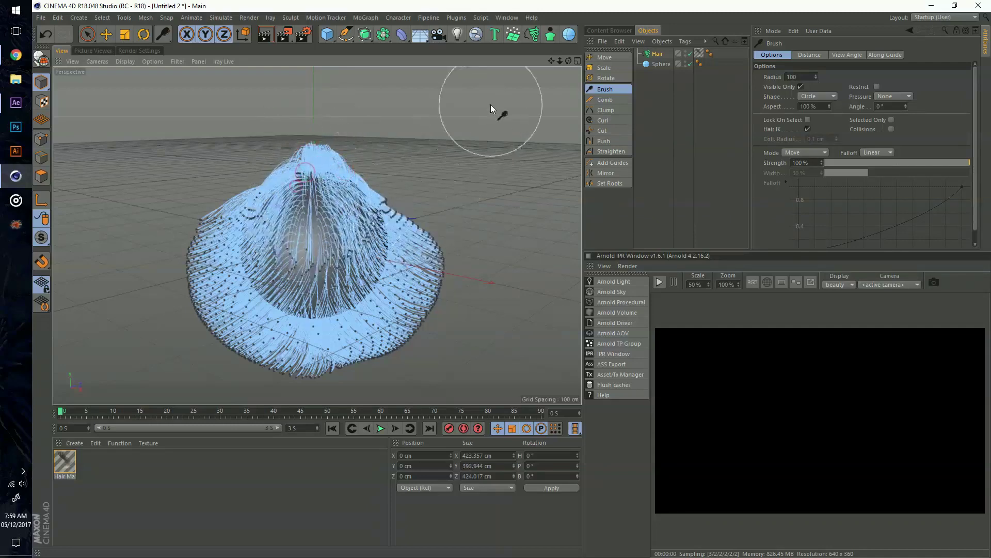
left_click_drag(513, 279, 511, 278, "alt")
mouse_move(495, 178)
left_mouse_down()
mouse_move(403, 182)
mouse_move(451, 252)
mouse_move(420, 172)
mouse_move(440, 241)
mouse_move(404, 215)
mouse_move(438, 235)
mouse_move(441, 201)
mouse_move(448, 242)
mouse_move(404, 166)
mouse_move(406, 285)
mouse_move(378, 276)
mouse_move(365, 337)
mouse_move(349, 311)
mouse_move(356, 339)
mouse_move(399, 352)
mouse_move(387, 298)
mouse_move(420, 264)
mouse_move(423, 331)
mouse_move(424, 224)
mouse_move(432, 286)
mouse_move(459, 286)
mouse_move(399, 184)
mouse_move(451, 302)
mouse_move(359, 219)
mouse_move(429, 291)
mouse_move(394, 276)
mouse_move(318, 312)
mouse_move(421, 295)
mouse_move(488, 304)
mouse_move(390, 286)
mouse_move(525, 344)
mouse_move(380, 229)
mouse_move(334, 223)
mouse_move(376, 283)
mouse_move(392, 228)
mouse_move(429, 313)
mouse_move(366, 226)
mouse_move(408, 305)
mouse_move(382, 217)
mouse_move(446, 275)
mouse_move(416, 292)
mouse_move(304, 304)
mouse_move(299, 262)
mouse_move(215, 206)
mouse_move(178, 250)
mouse_move(182, 228)
mouse_move(164, 187)
mouse_move(155, 222)
mouse_move(175, 228)
mouse_move(220, 189)
mouse_move(210, 246)
mouse_move(262, 181)
mouse_move(259, 229)
mouse_move(286, 221)
mouse_move(308, 182)
mouse_move(300, 263)
mouse_move(279, 184)
mouse_move(223, 285)
mouse_move(240, 182)
mouse_move(175, 282)
mouse_move(212, 199)
mouse_move(288, 301)
mouse_move(346, 230)
mouse_move(367, 232)
mouse_move(393, 274)
mouse_move(545, 344)
left_mouse_up()
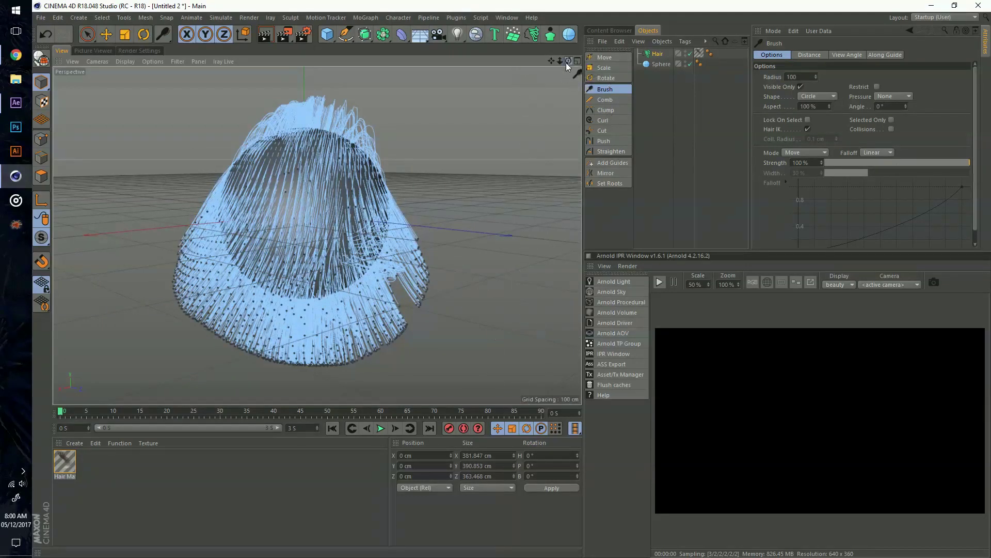
- Brush the left-side hair strands down into straight tufts, orbiting around the hair cone
mouse_move(568, 61)
left_mouse_down()
mouse_move(512, 279)
mouse_move(565, 60)
mouse_move(512, 279)
mouse_move(466, 98)
left_mouse_up()
mouse_move(141, 245)
left_mouse_down()
mouse_move(143, 332)
mouse_move(167, 298)
mouse_move(148, 372)
mouse_move(173, 389)
mouse_move(173, 373)
mouse_move(164, 403)
mouse_move(189, 293)
mouse_move(212, 258)
mouse_move(197, 268)
mouse_move(238, 205)
mouse_move(224, 319)
mouse_move(276, 282)
mouse_move(256, 268)
mouse_move(251, 171)
mouse_move(227, 271)
mouse_move(204, 155)
mouse_move(172, 264)
mouse_move(156, 239)
mouse_move(134, 253)
mouse_move(160, 265)
mouse_move(159, 243)
mouse_move(146, 296)
mouse_move(194, 203)
mouse_move(147, 275)
mouse_move(217, 211)
mouse_move(127, 264)
mouse_move(180, 235)
mouse_move(177, 306)
mouse_move(202, 340)
mouse_move(183, 322)
left_mouse_up()
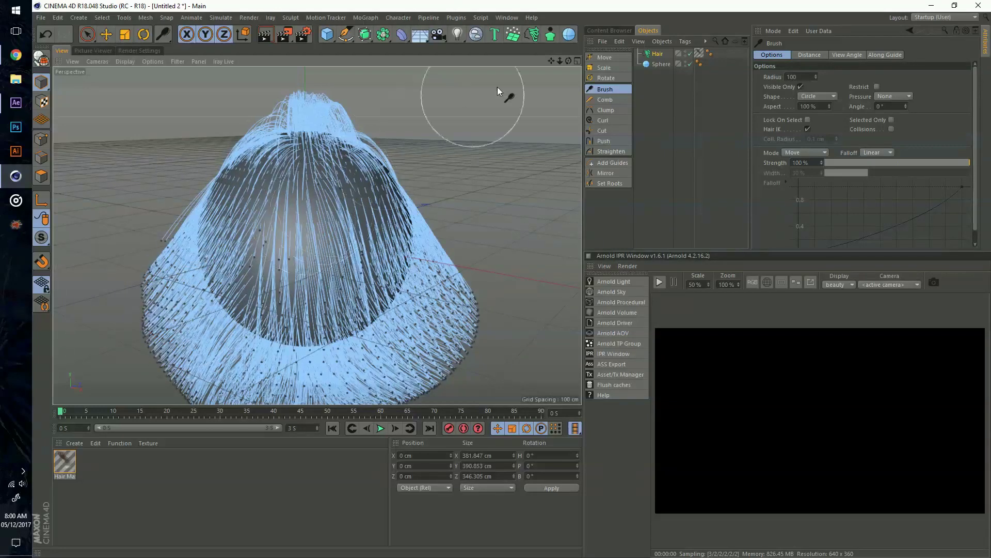
left_click_drag(568, 61, 512, 279)
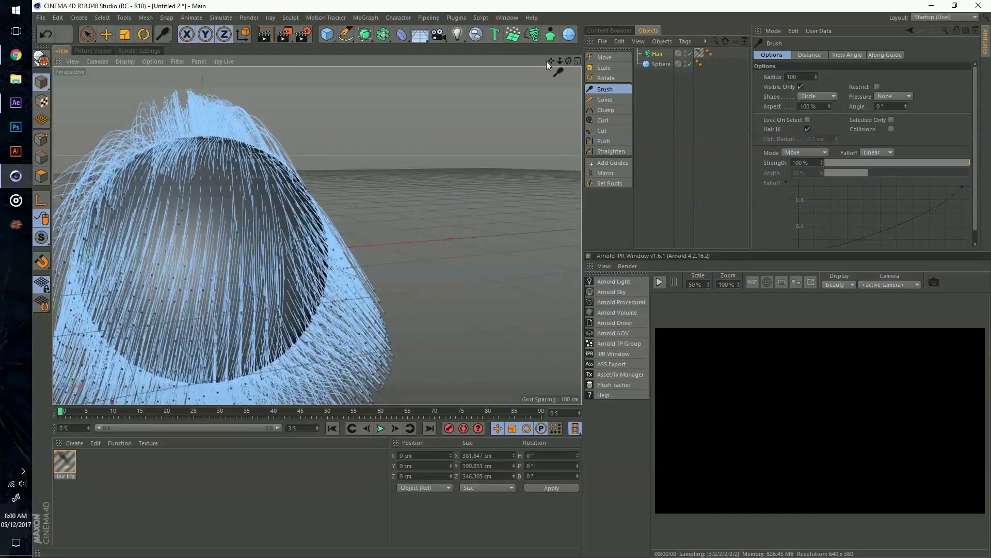
left_click_drag(550, 61, 552, 61)
mouse_move(240, 184)
left_mouse_down()
mouse_move(281, 227)
mouse_move(253, 282)
mouse_move(290, 248)
mouse_move(240, 297)
mouse_move(296, 344)
mouse_move(243, 312)
mouse_move(245, 341)
left_mouse_up()
mouse_move(570, 60)
left_mouse_down()
mouse_move(507, 281)
mouse_move(563, 55)
mouse_move(512, 281)
mouse_move(569, 60)
mouse_move(562, 70)
left_mouse_up()
left_click(606, 100)
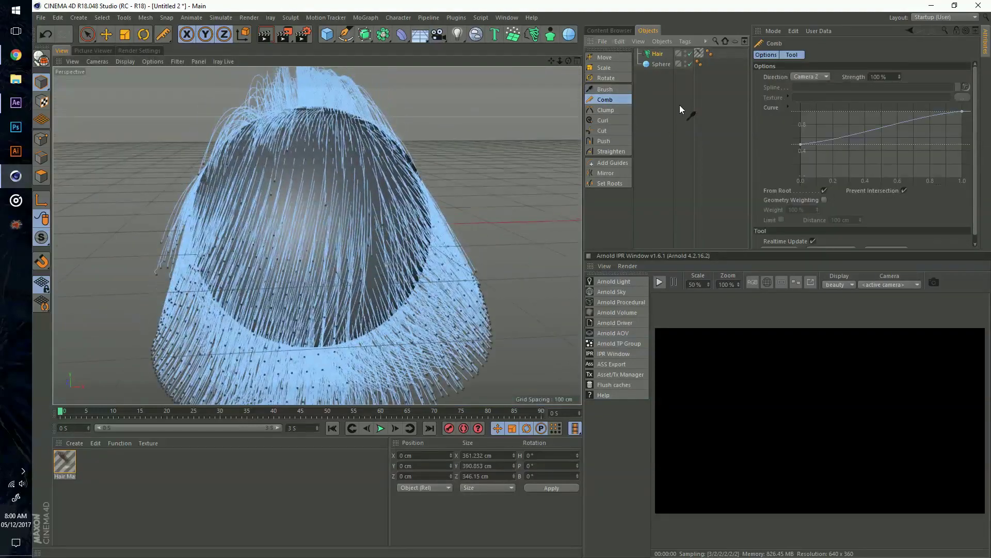
- Apply the comb and lower the strength curve so it drops to zero at the hair ends
scroll(767, 139, "down", 1)
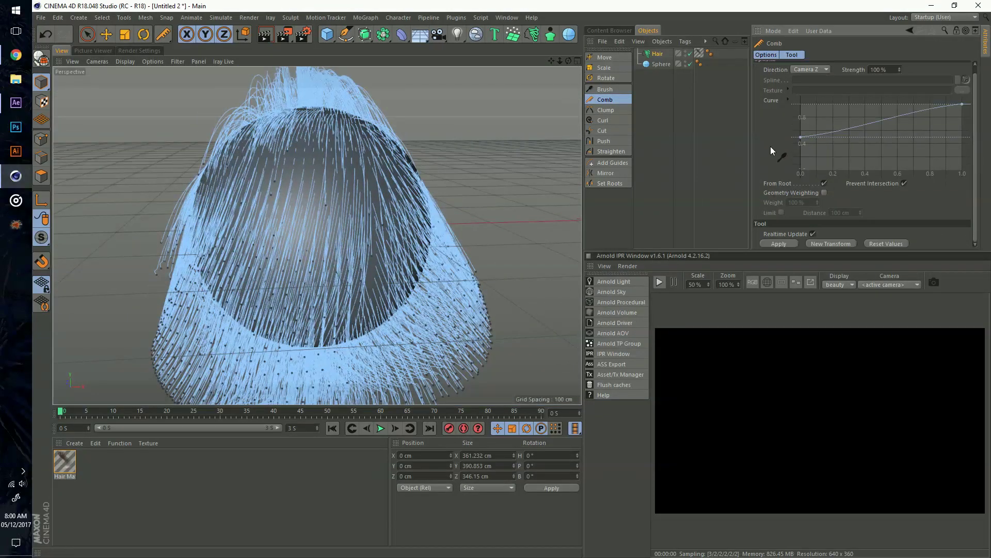
left_click(776, 243)
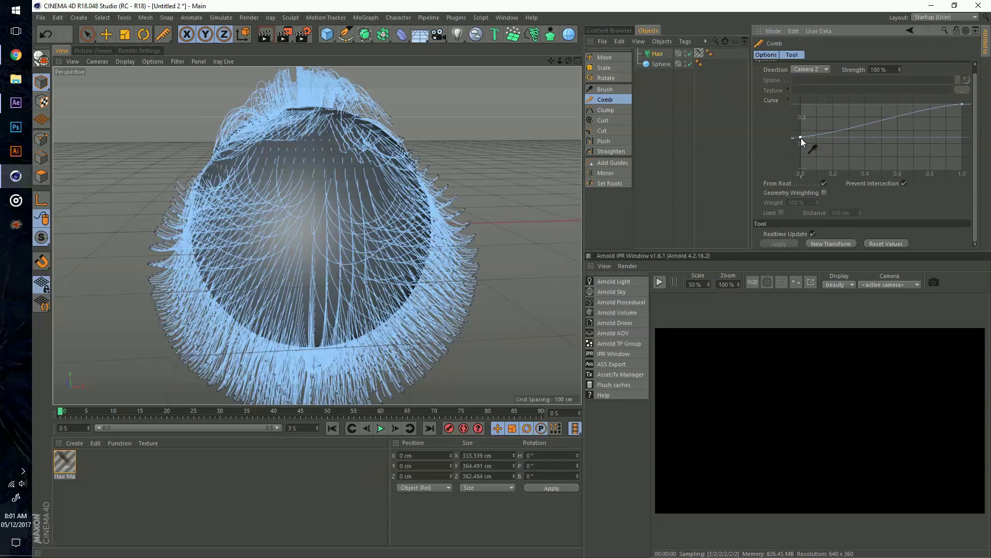
mouse_move(801, 138)
left_mouse_down()
mouse_move(801, 170)
mouse_move(804, 83)
mouse_move(797, 168)
mouse_move(789, 151)
left_mouse_up()
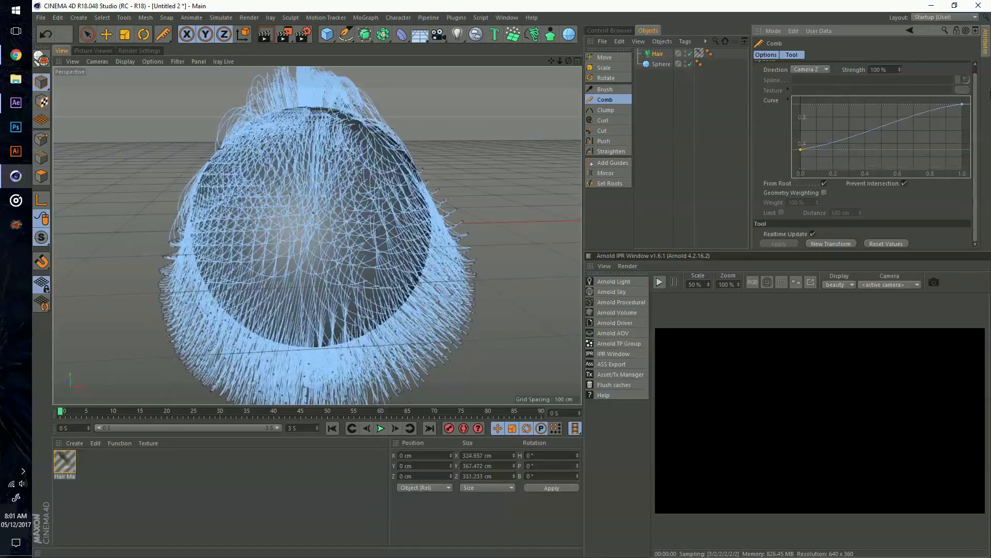
left_click_drag(962, 107, 962, 193)
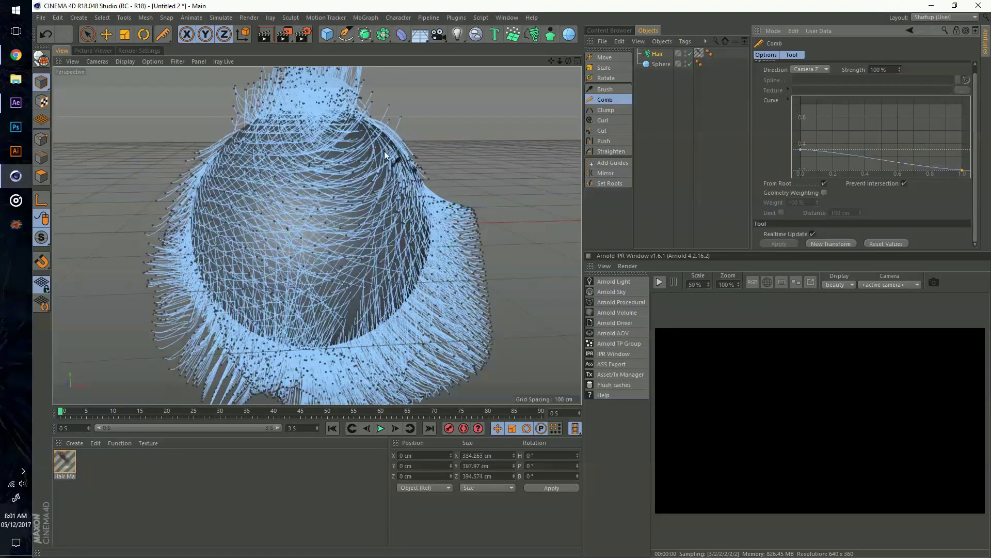
- Look over the combed sphere and check the Hair Mat material's Color settings
left_click_drag(553, 63, 512, 292)
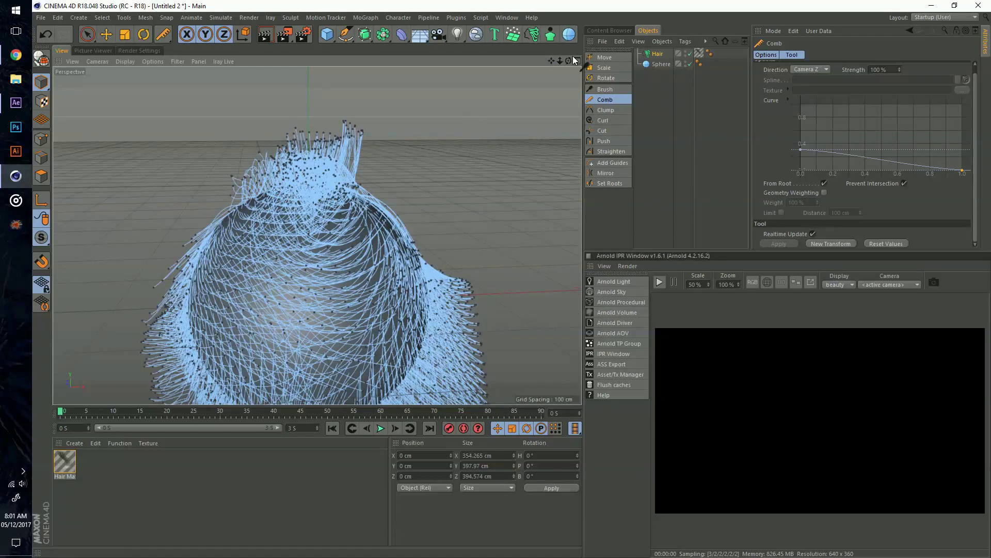
left_click_drag(548, 61, 512, 279)
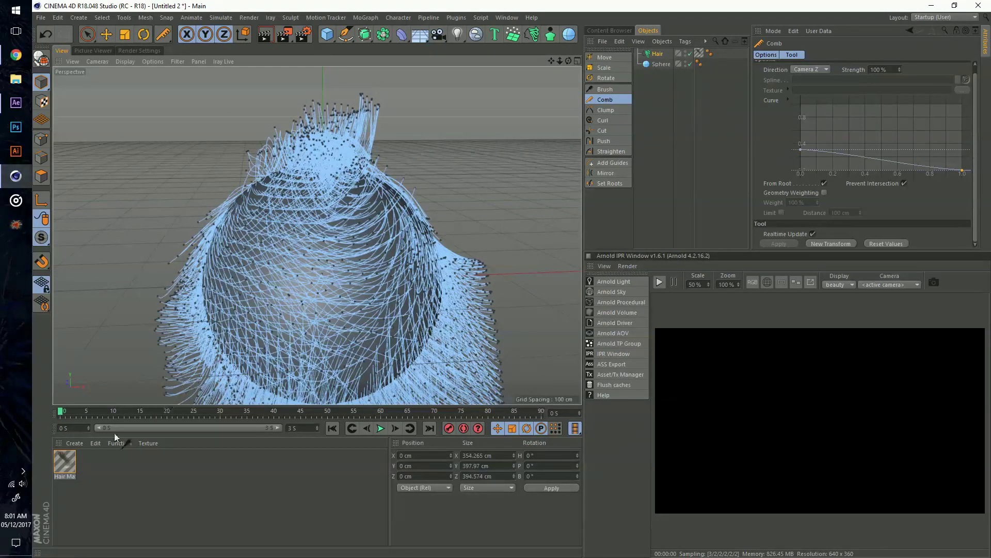
double_click(59, 464)
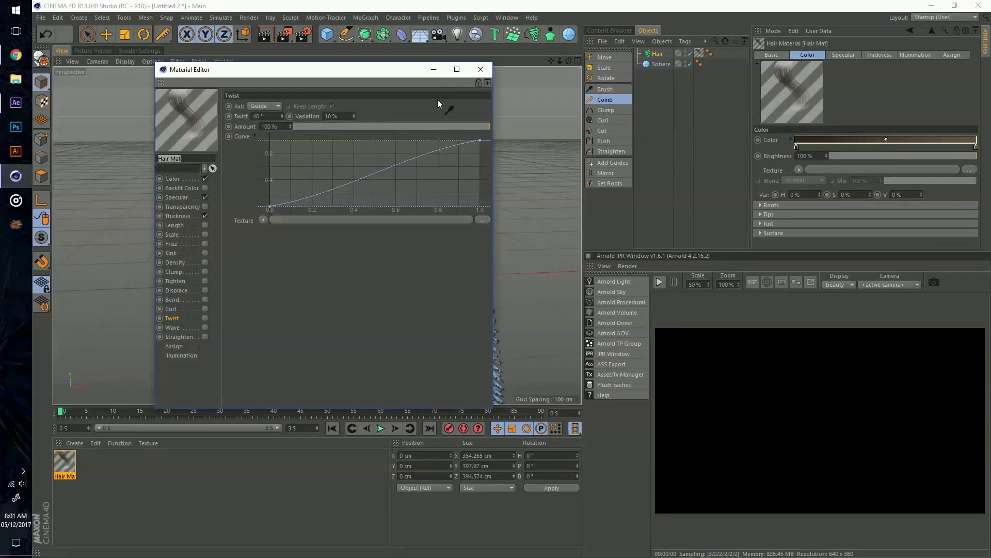
left_click(483, 71)
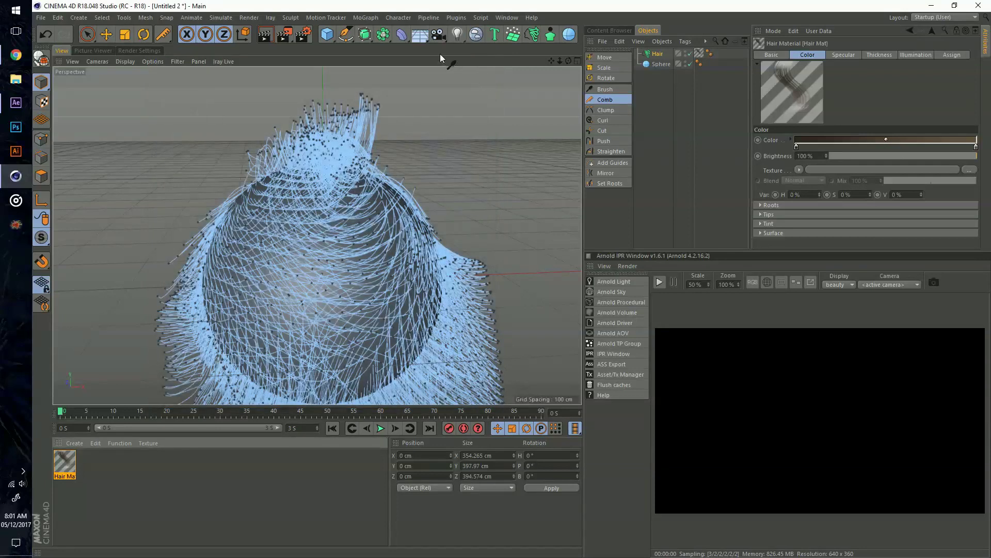
- Add a Portrait 80 mm camera framing the sphere and set it as the Arnold IPR camera
left_click(438, 35)
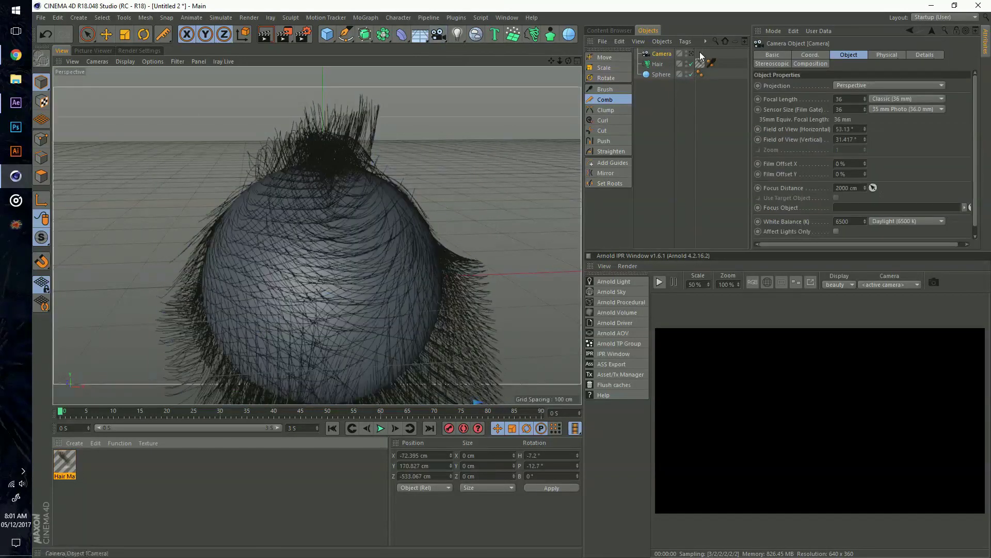
left_click(884, 98)
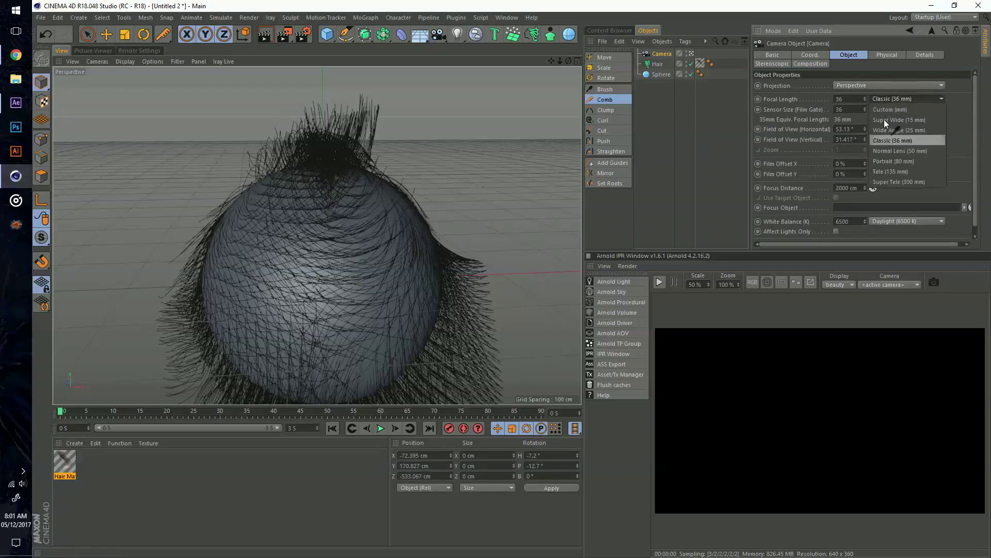
left_click(891, 163)
left_click_drag(552, 61, 512, 279)
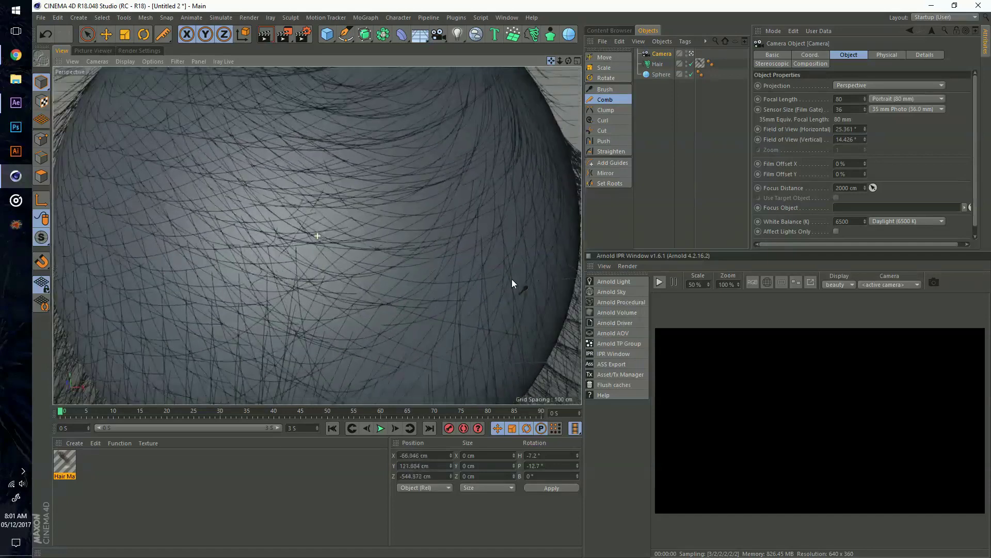
left_click(691, 54)
left_click(895, 284)
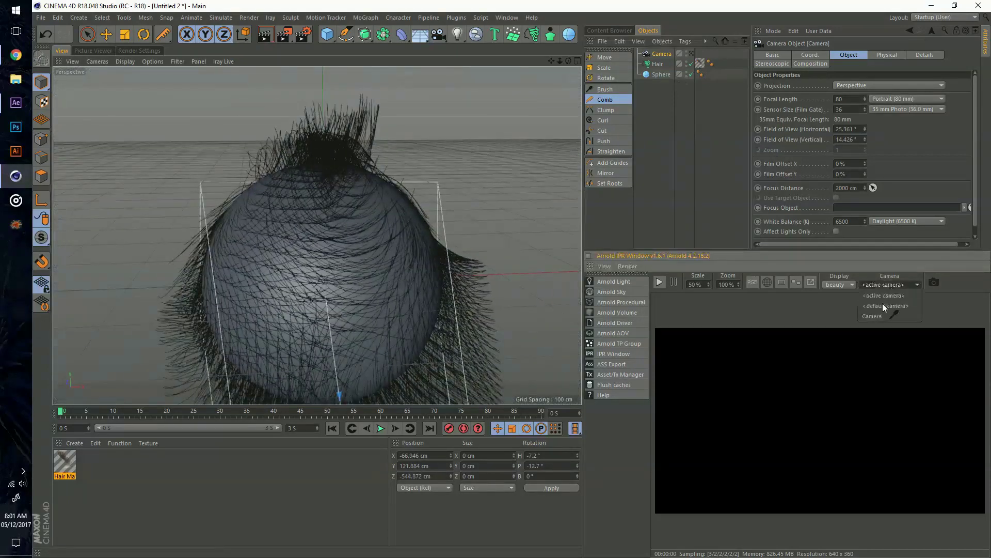
left_click(875, 315)
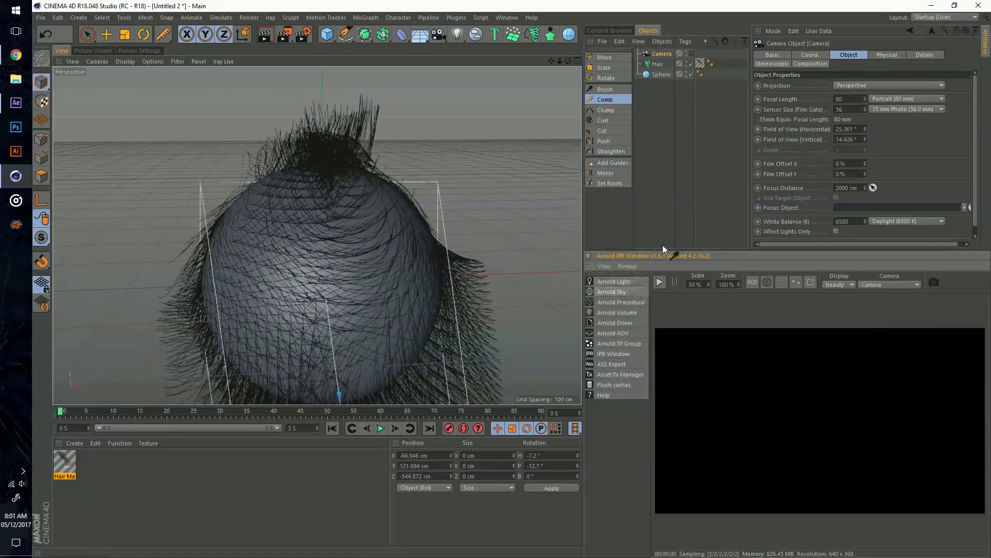
mouse_move(568, 61)
left_mouse_down()
mouse_move(554, 60)
mouse_move(512, 279)
mouse_move(560, 58)
left_mouse_up()
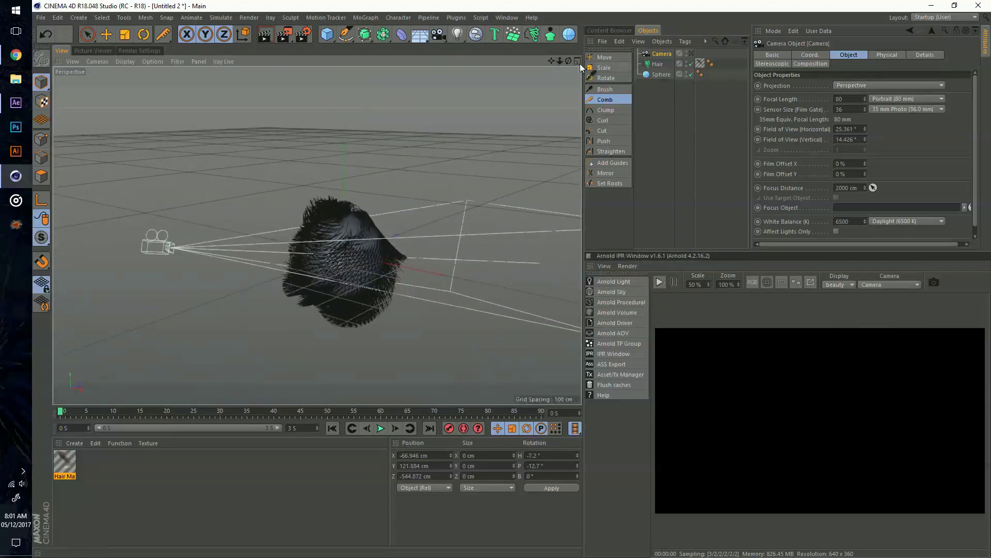
- Create an Arnold quad light with a Target tag aimed at the Sphere
left_click(613, 283)
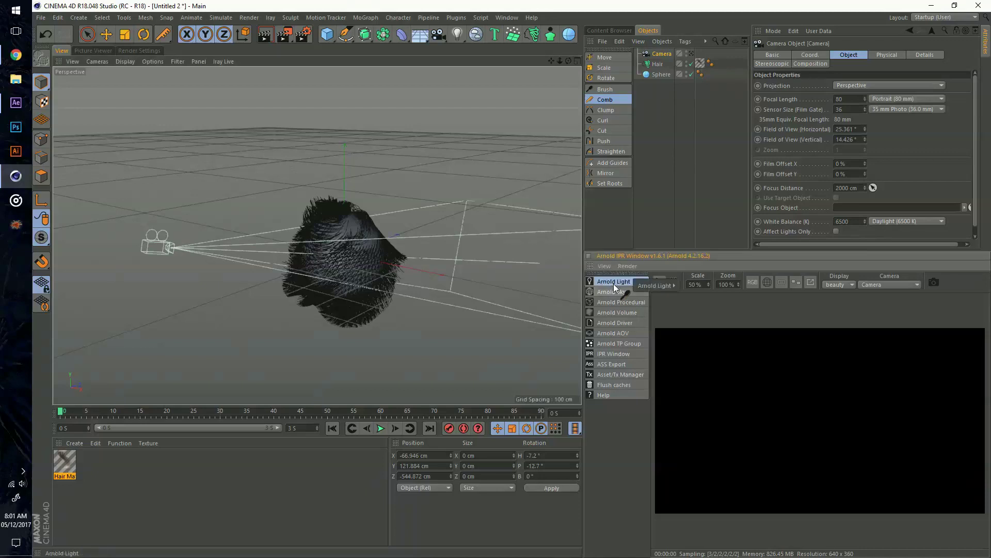
mouse_move(664, 285)
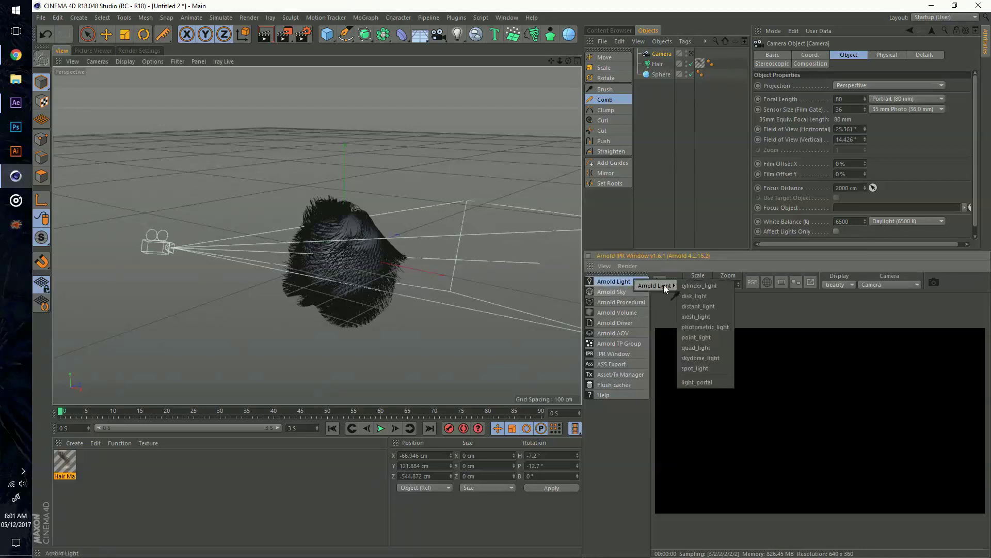
left_click(695, 347)
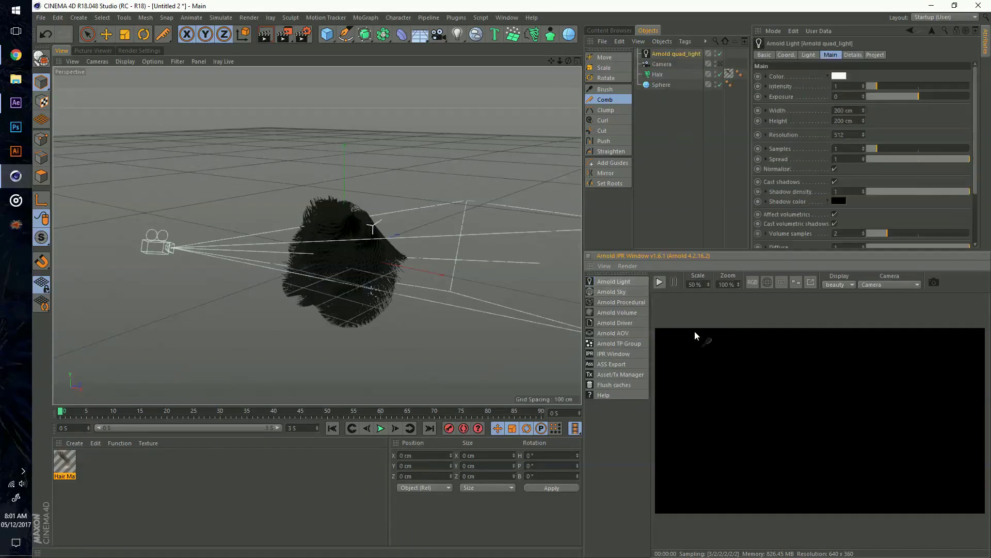
right_click(663, 55)
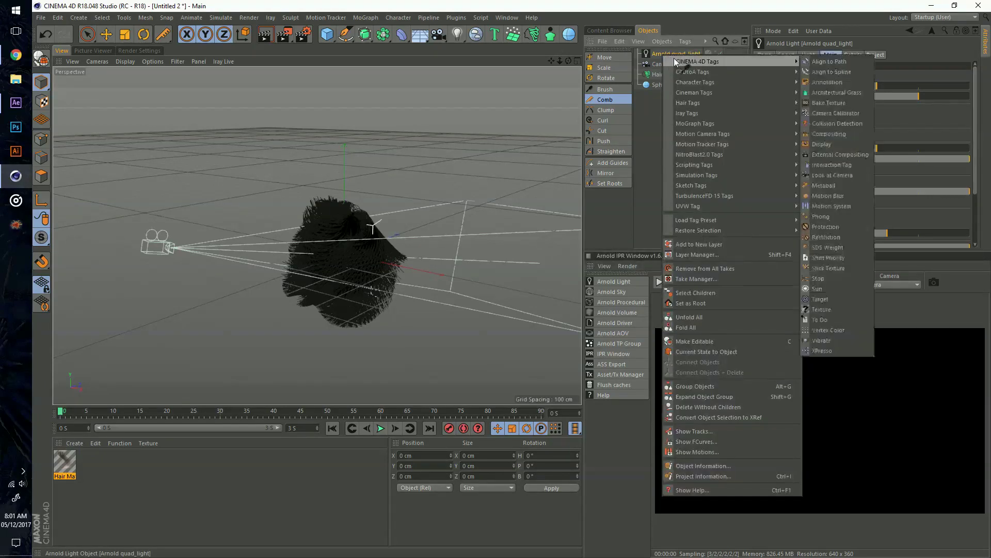
mouse_move(692, 72)
left_click(819, 299)
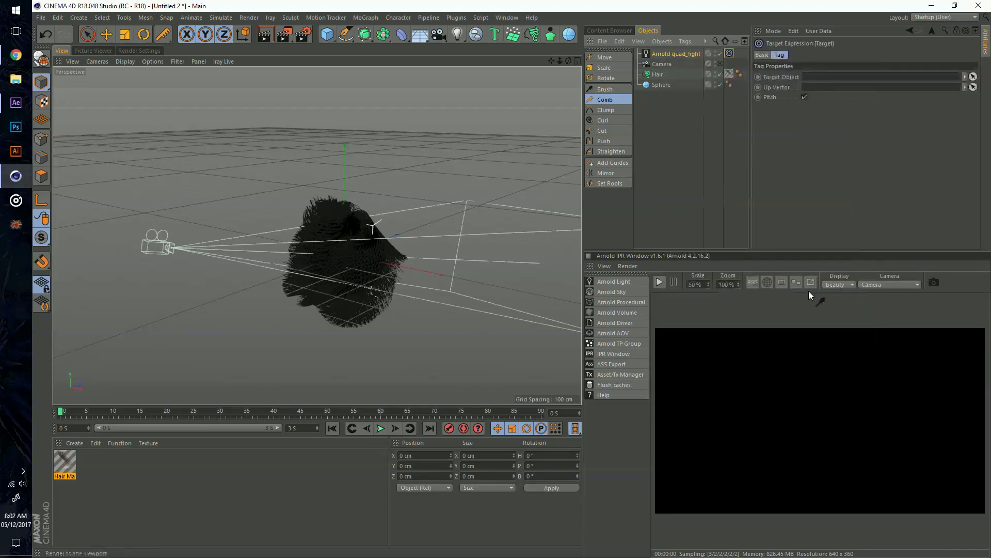
left_click_drag(662, 86, 816, 81)
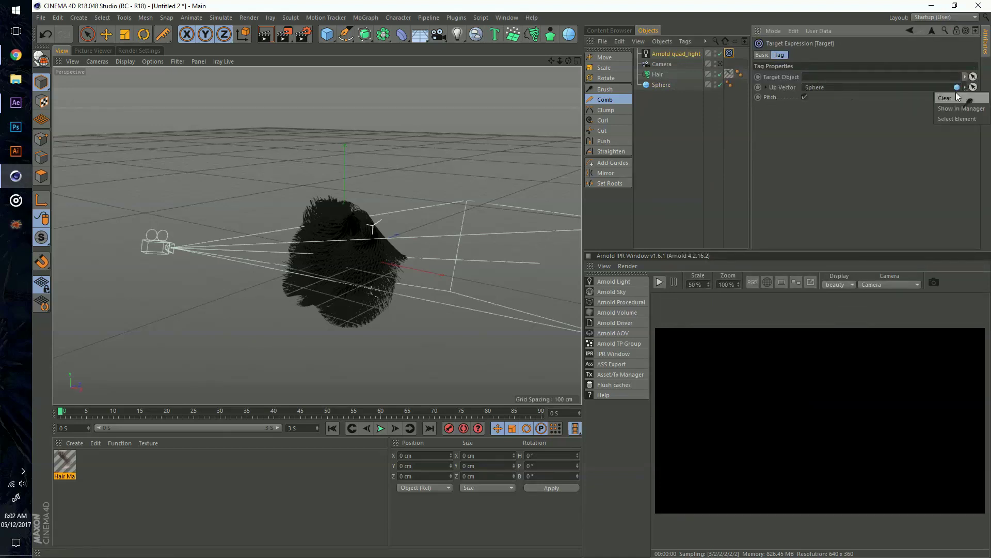
left_click_drag(670, 85, 819, 78)
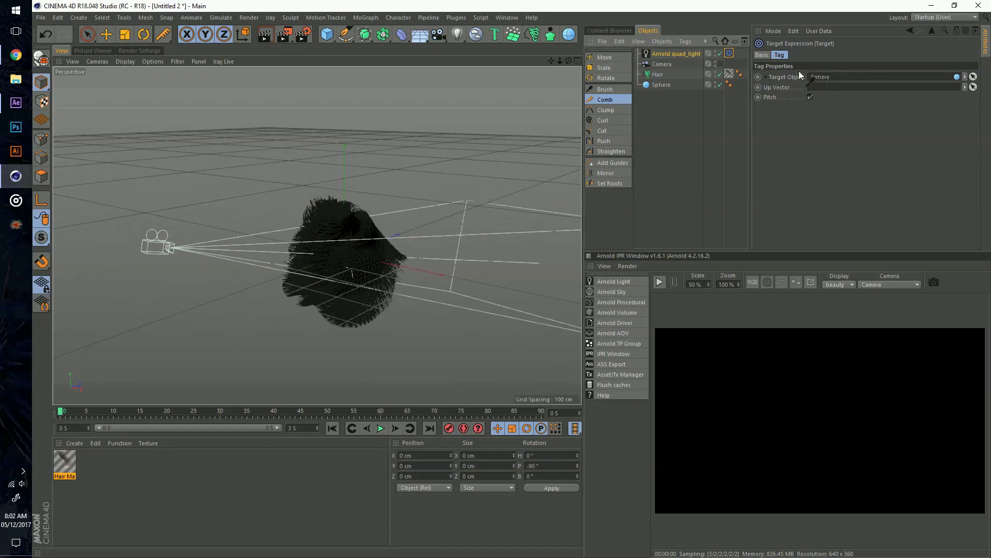
left_click(678, 55)
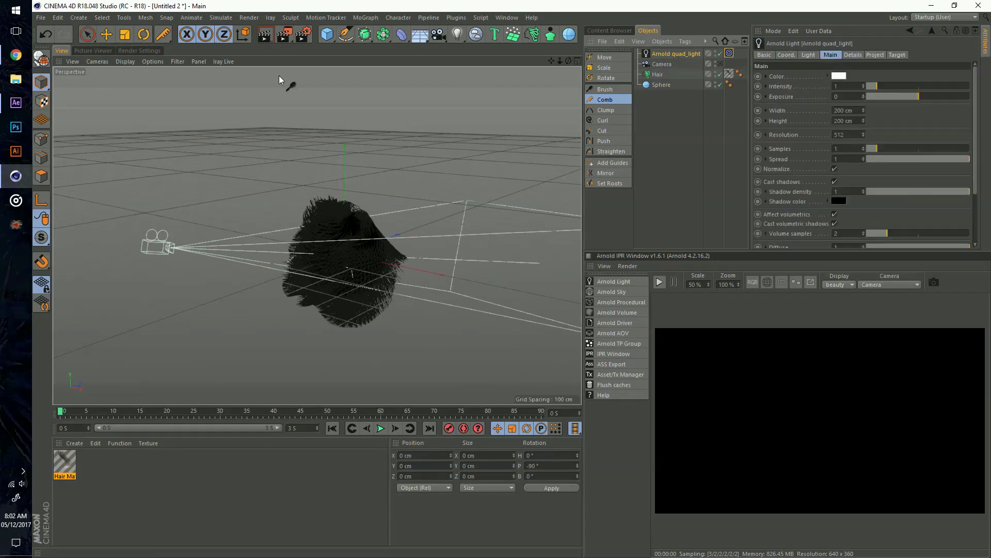
left_click(108, 35)
- Move the quad light higher and beside the hair-covered sphere
left_click_drag(405, 262, 303, 245)
left_click_drag(240, 157, 292, 97)
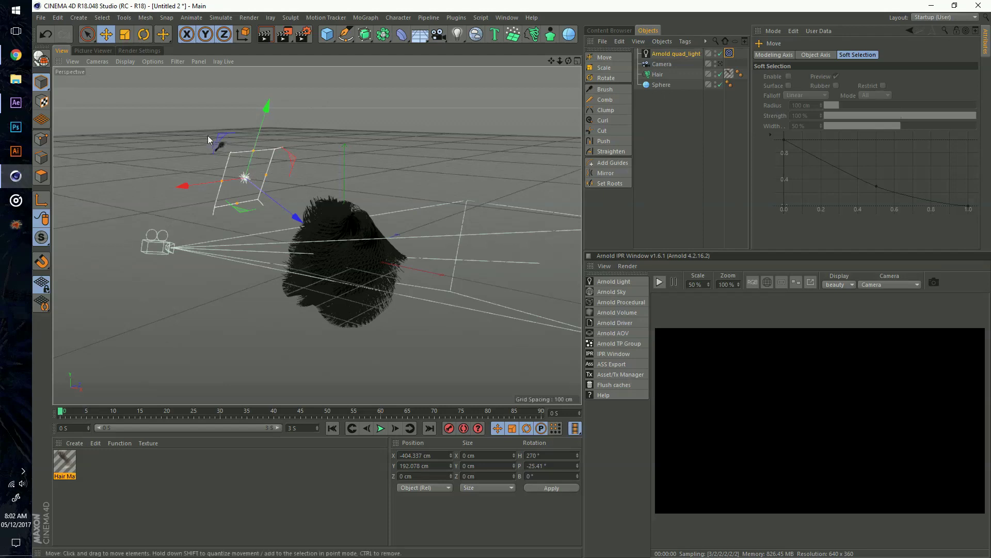
left_click_drag(208, 136, 143, 378)
left_click_drag(136, 256, 297, 264)
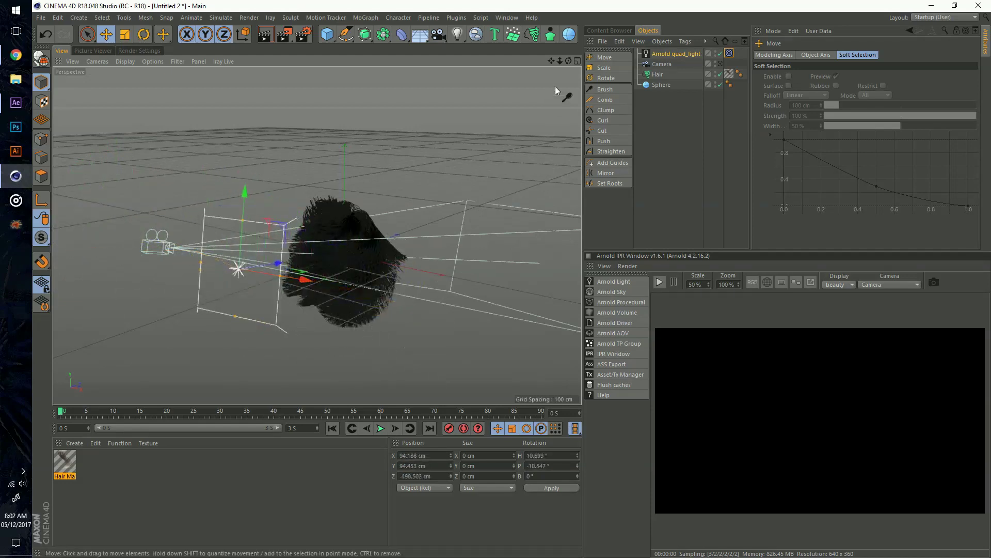
left_click_drag(569, 61, 445, 168)
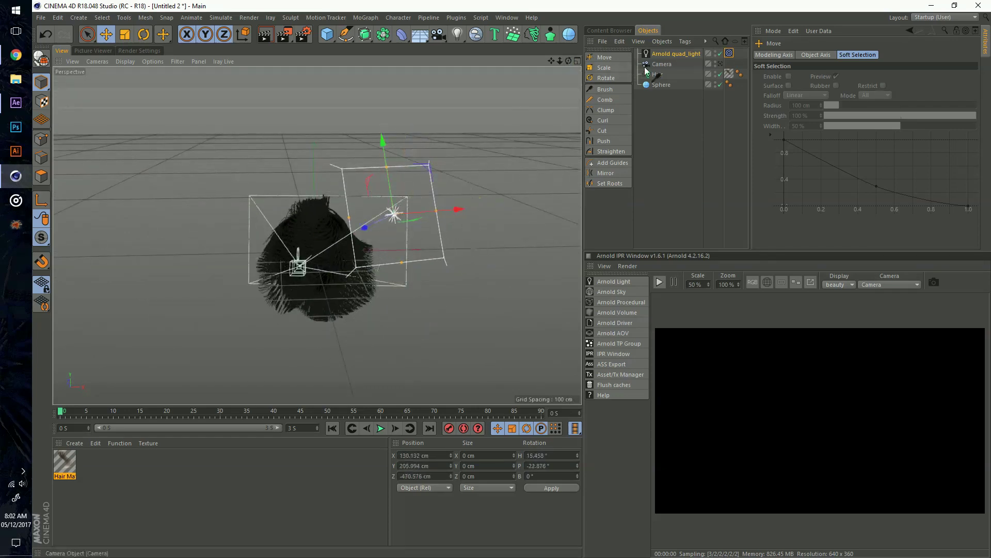
- Give the quad light intensity 3.54, exposure 1.71 and a pink colour, then duplicate it
left_click(676, 54)
left_click(904, 87)
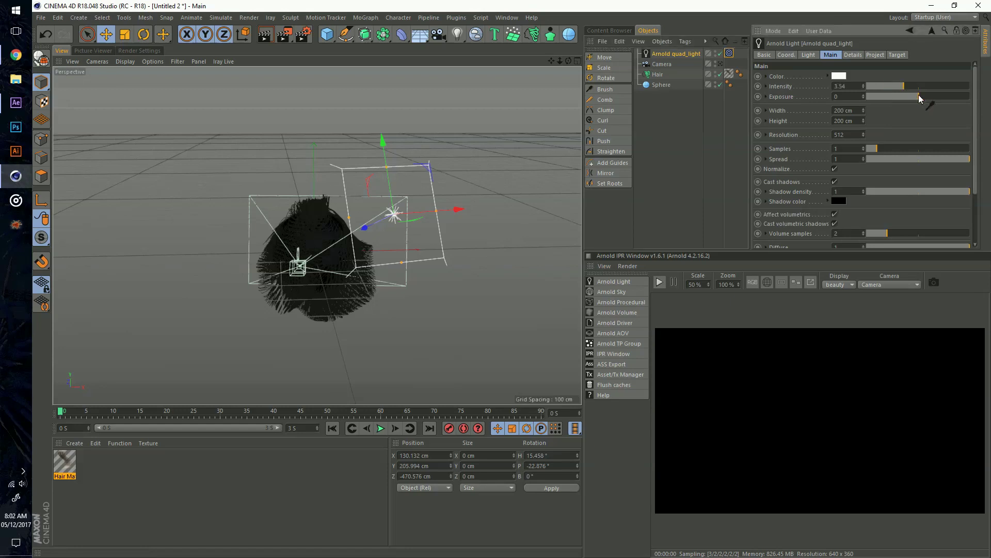
left_click(937, 97)
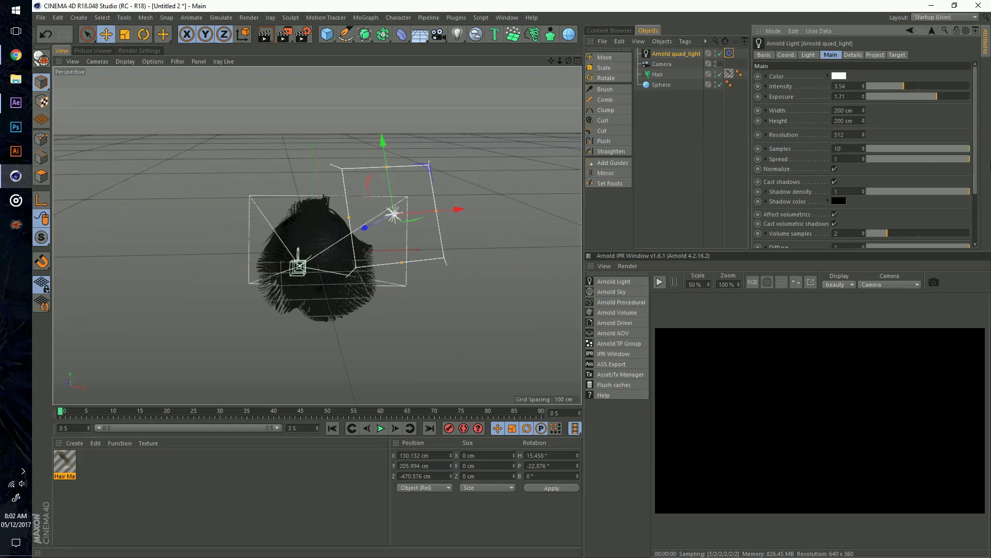
left_click(838, 76)
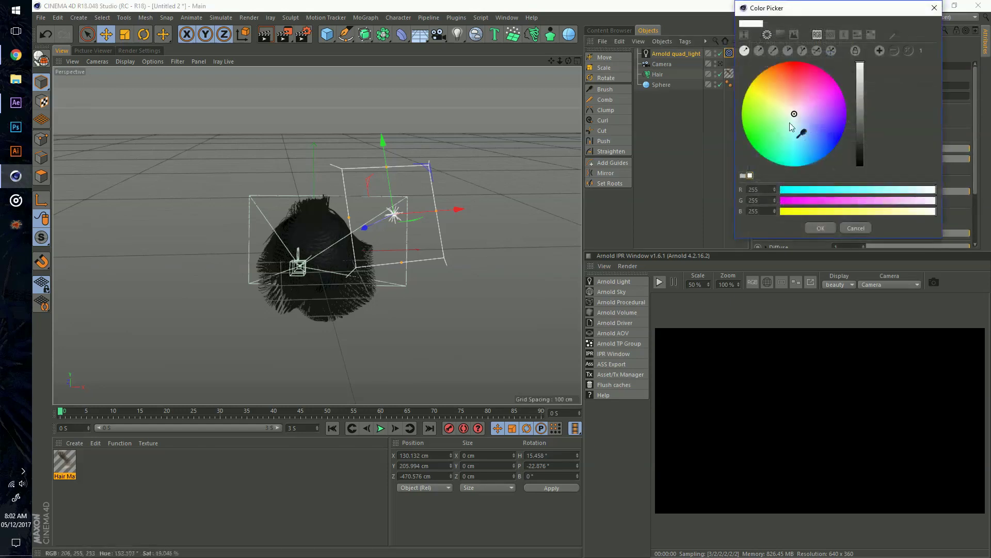
left_click_drag(790, 130, 815, 101)
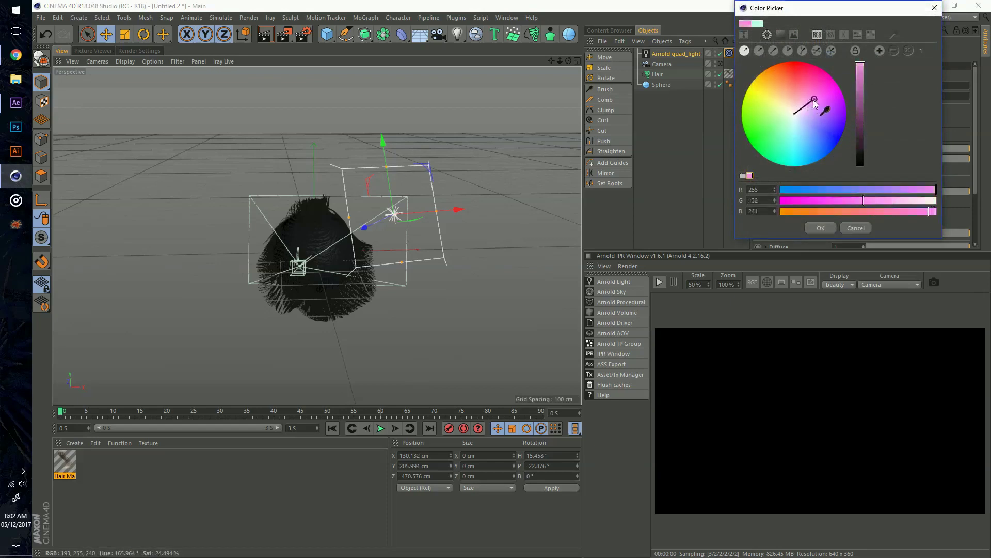
left_click(819, 228)
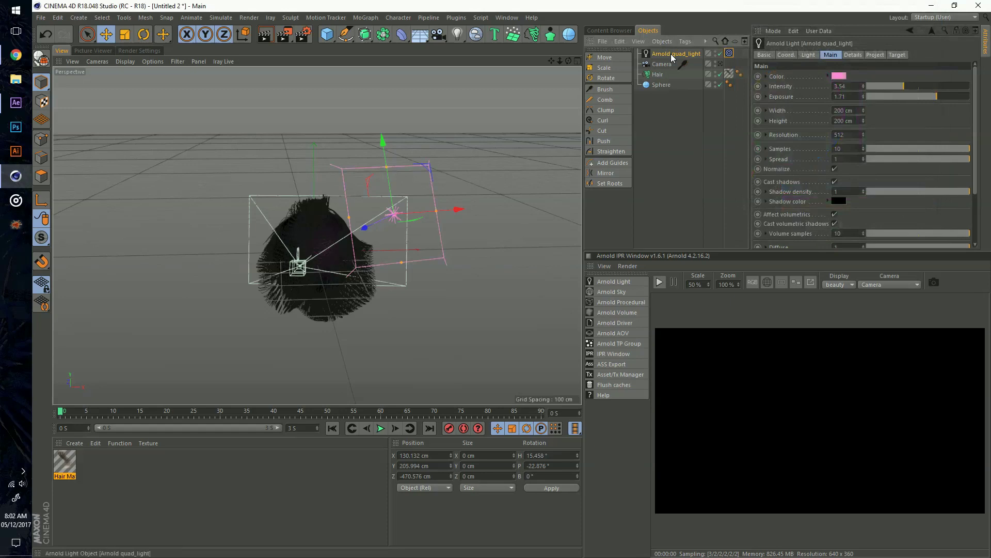
key("ctrl+c")
key("ctrl+v")
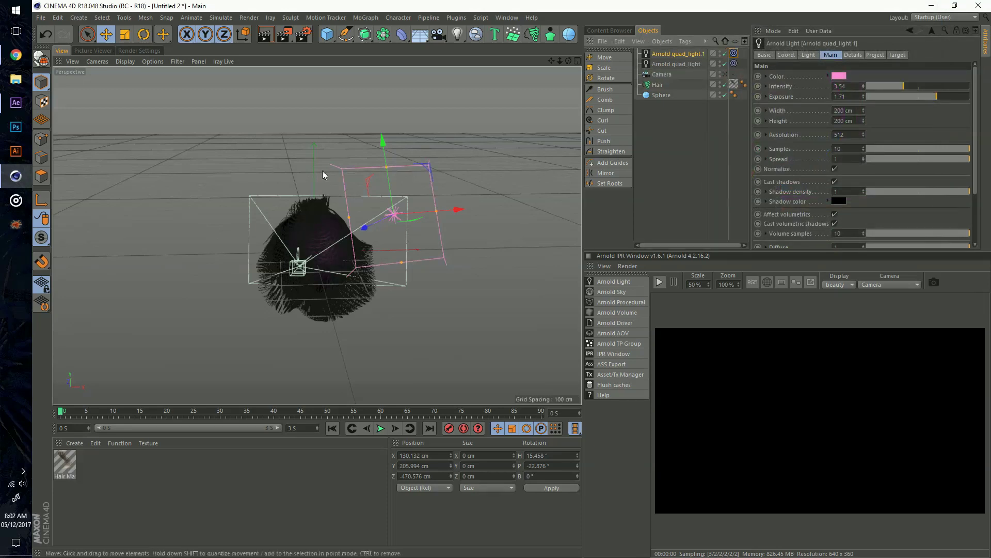
- Move the duplicate quad light left of the hair, make it salmon-pink at intensity 4.43, and start Arnold IPR
left_click_drag(471, 213, 240, 241)
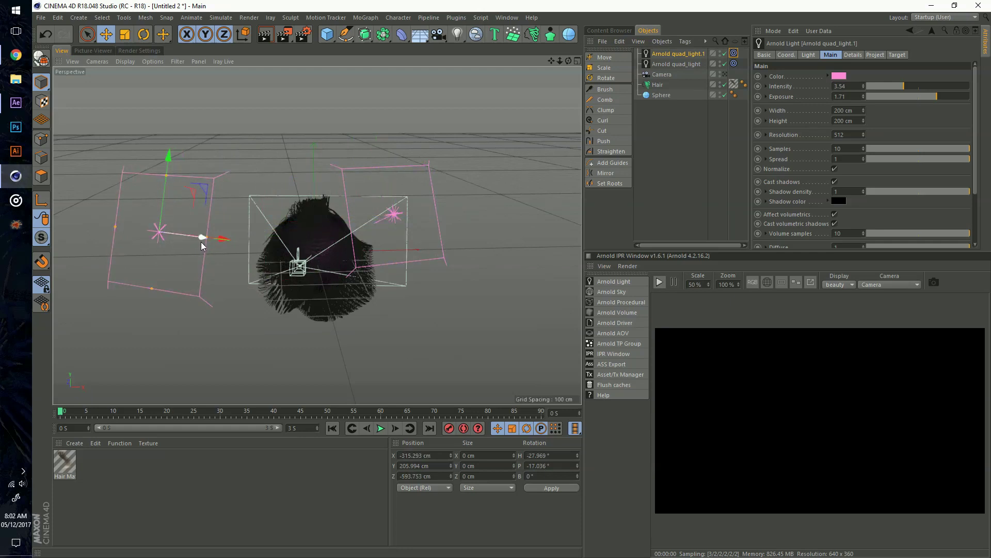
mouse_move(203, 240)
left_mouse_down()
mouse_move(240, 260)
mouse_move(213, 241)
left_mouse_up()
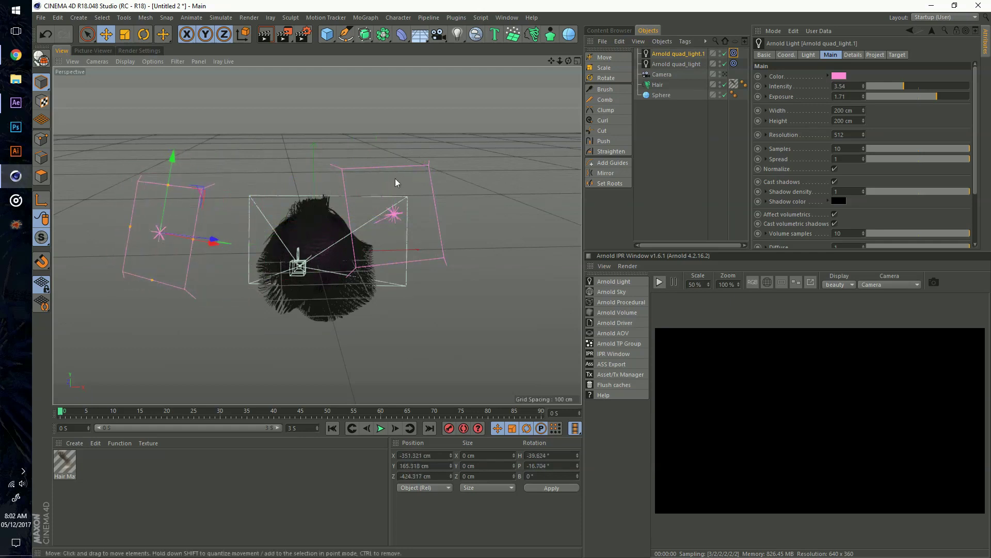
left_click_drag(904, 86, 913, 86)
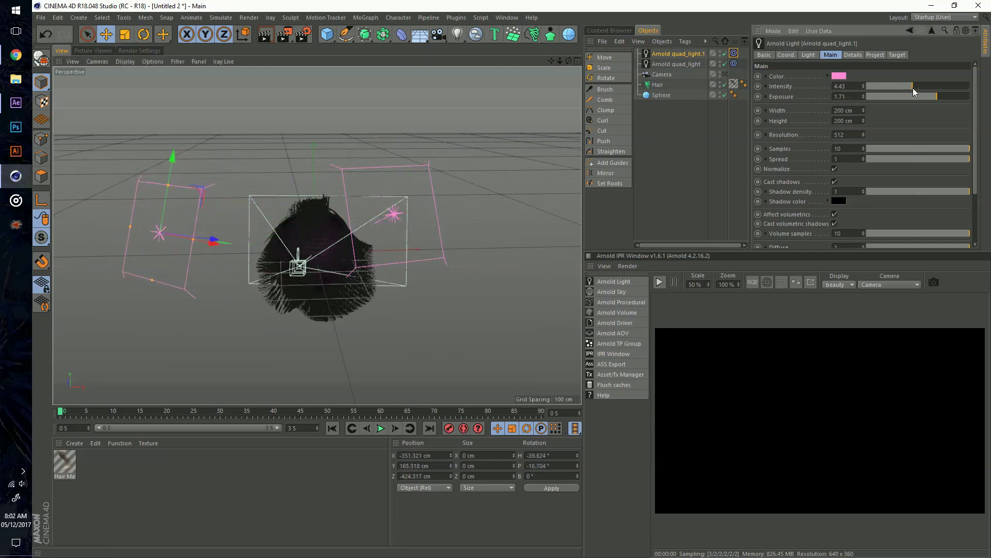
left_click(839, 76)
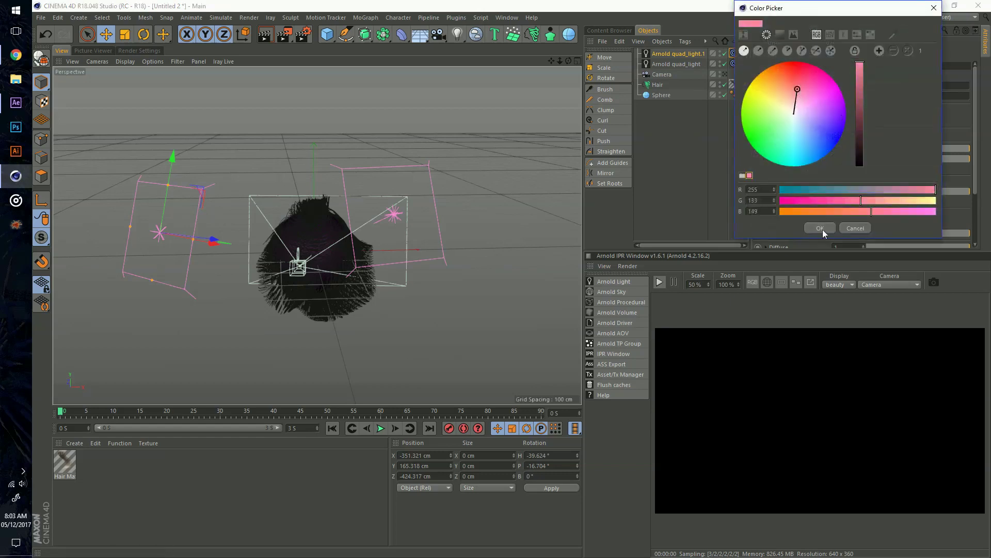
left_click(821, 229)
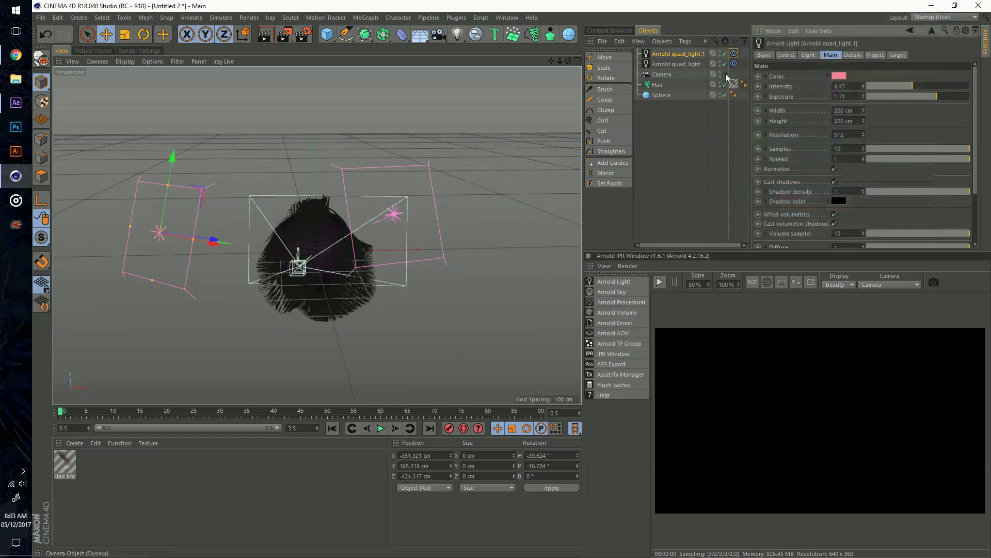
left_click(655, 281)
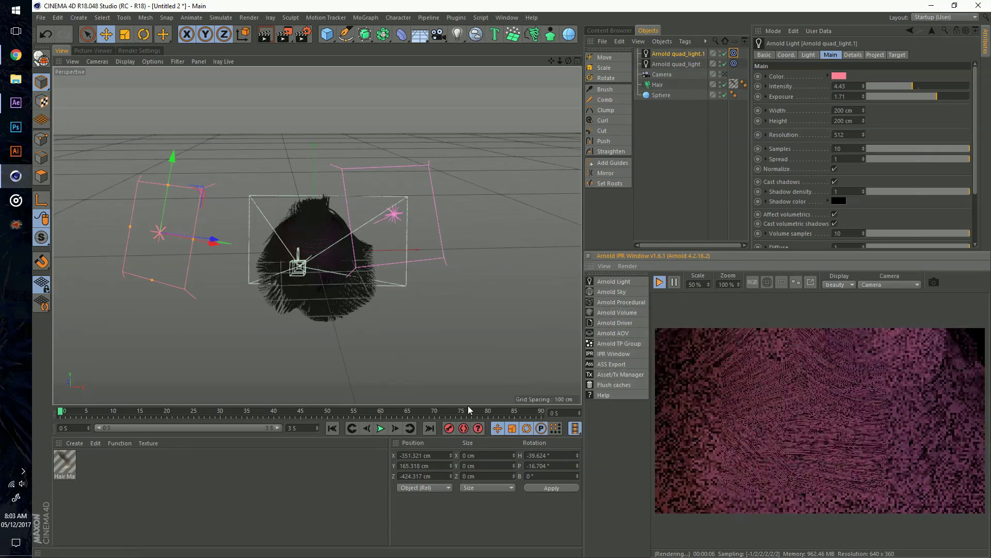
- Open Hair Mat and set its colour gradient's left end to dark grey
double_click(64, 462)
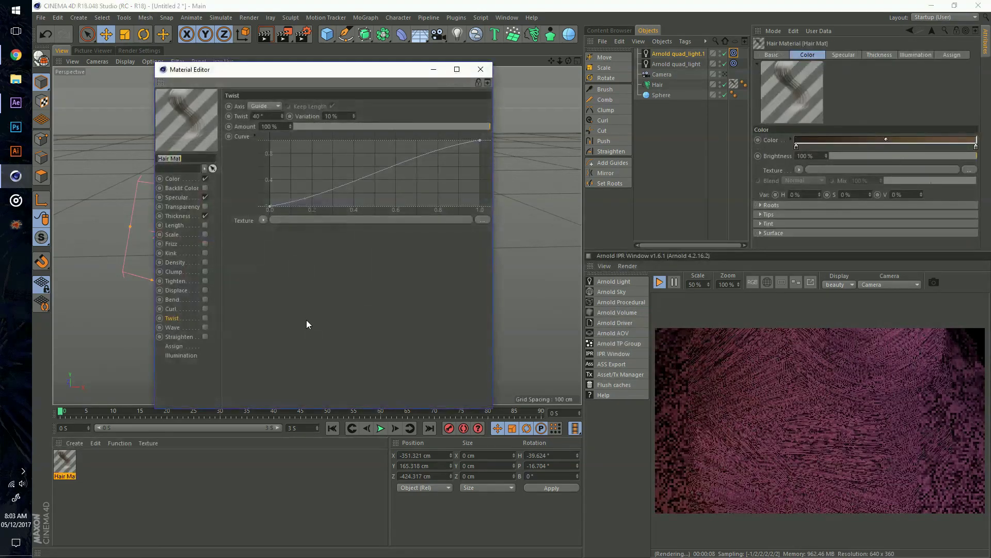
left_click(183, 180)
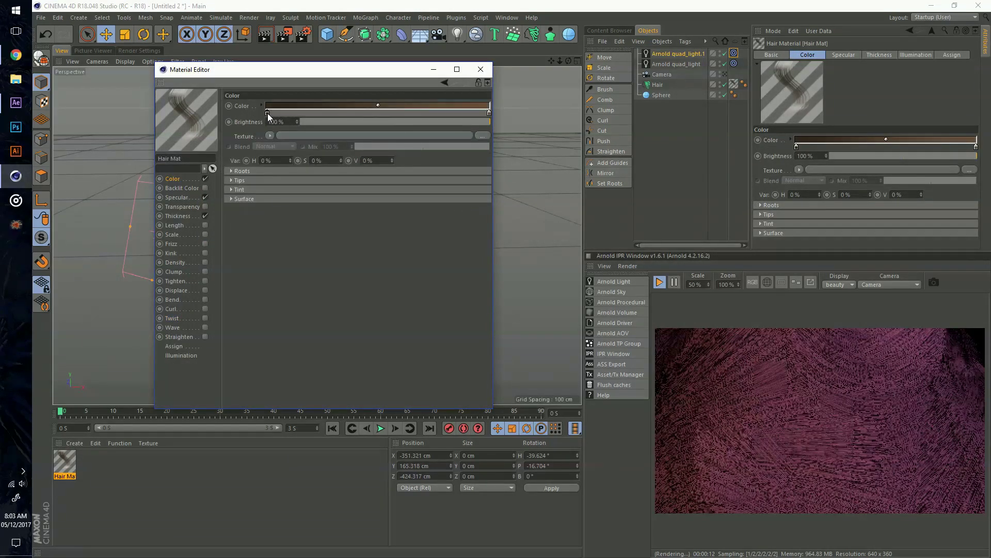
double_click(267, 113)
left_click(228, 121)
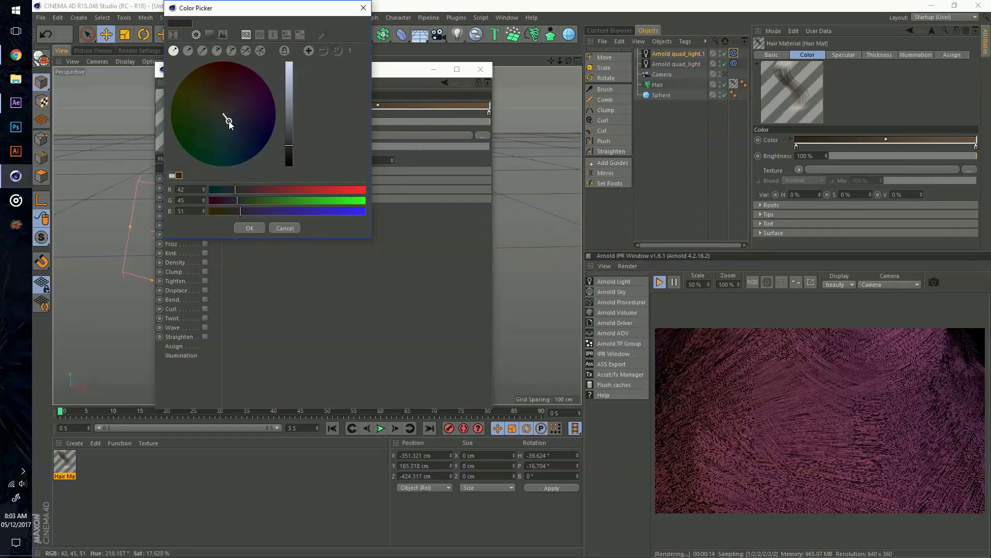
scroll(228, 121, "up", 8)
left_click(250, 228)
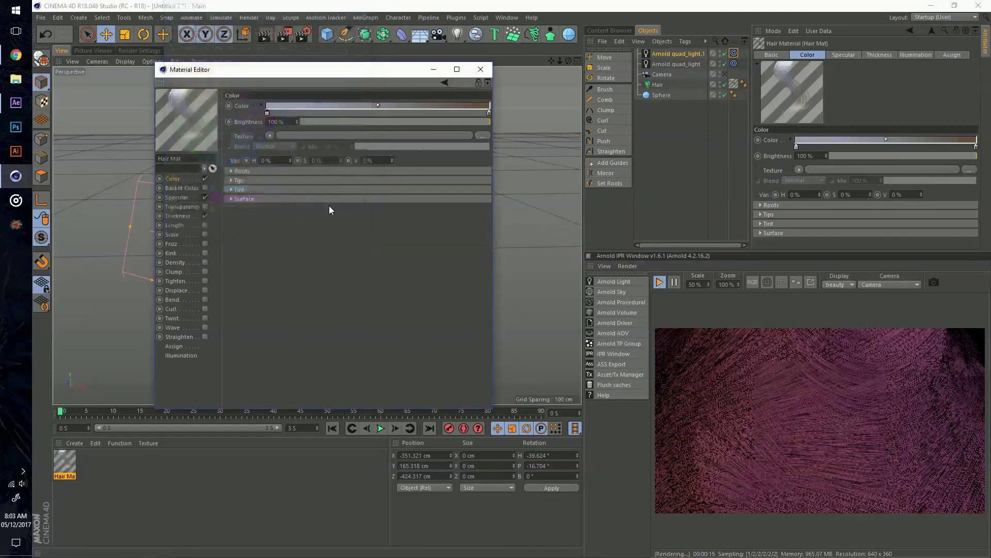
- Make the gradient's right end light tan and its left end blue
double_click(489, 112)
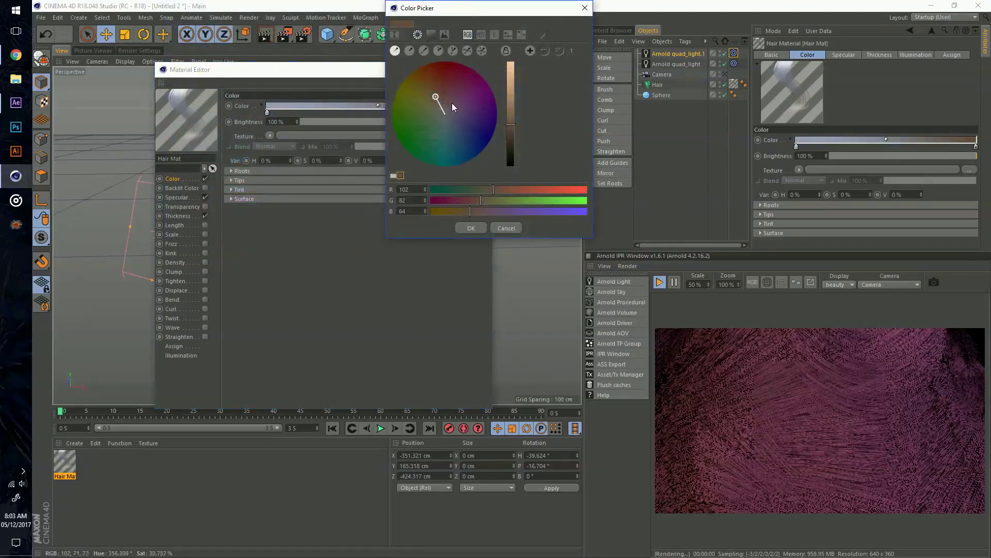
left_click(434, 97)
left_click(510, 101)
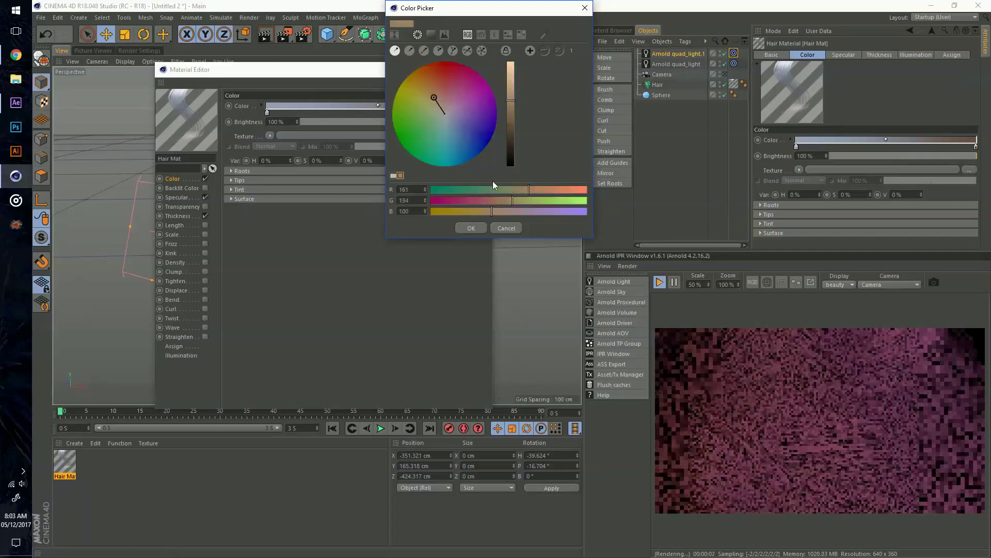
key("Return")
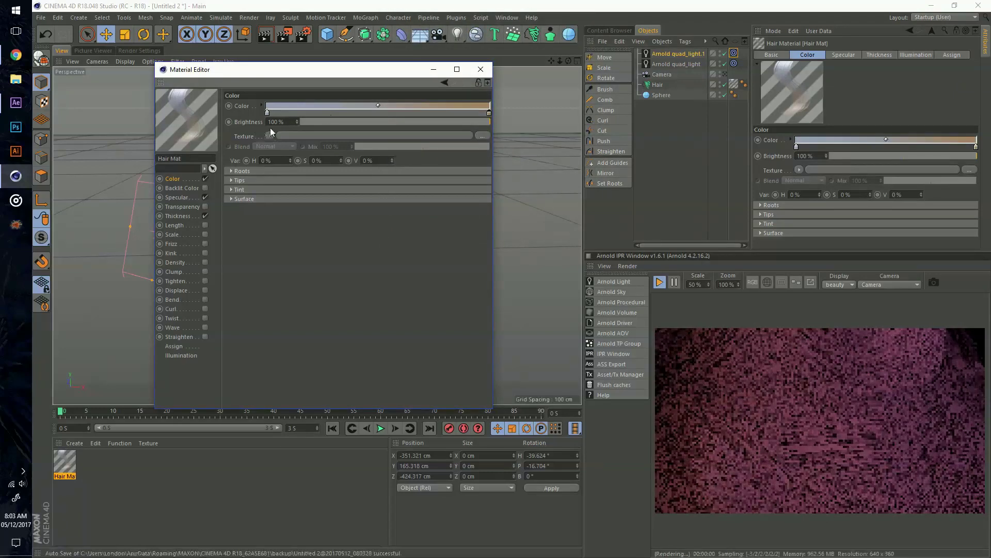
double_click(268, 113)
left_click_drag(228, 111, 238, 138)
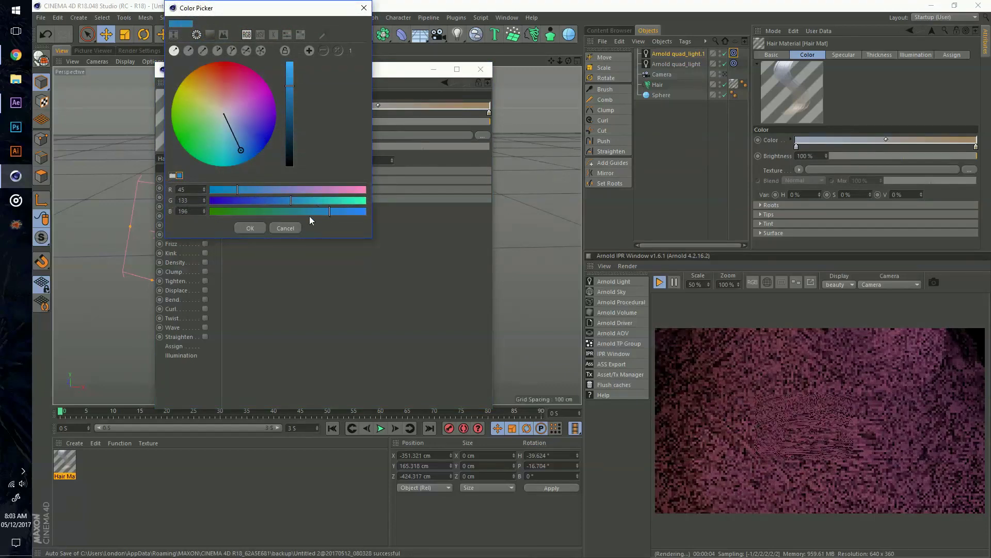
key("Return")
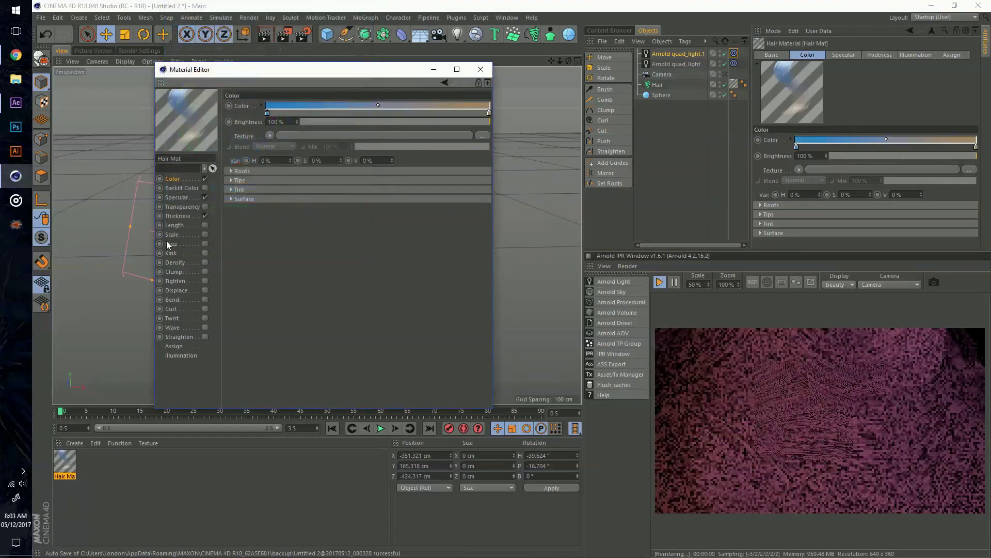
- Enable Frizz on the hair material at 8%
left_click(205, 244)
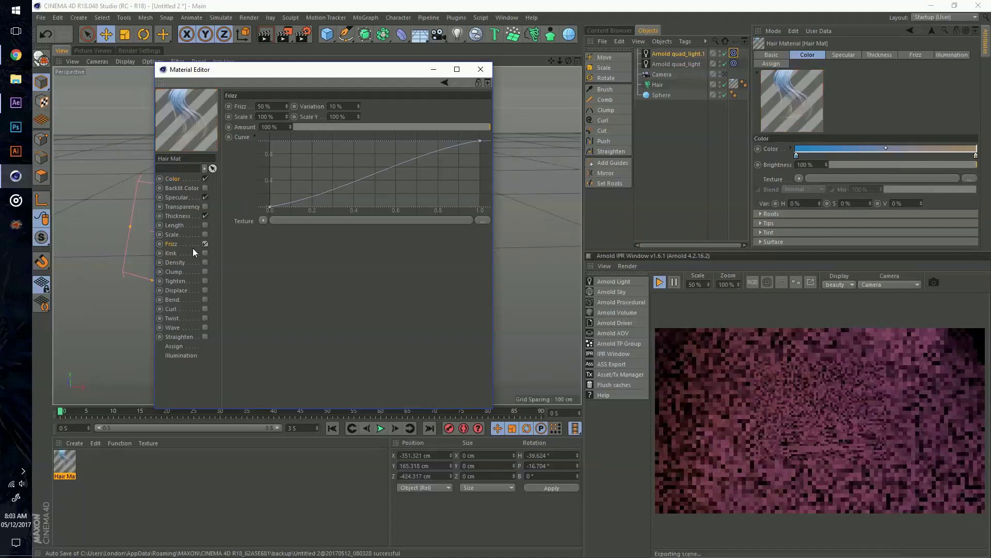
left_click(287, 108)
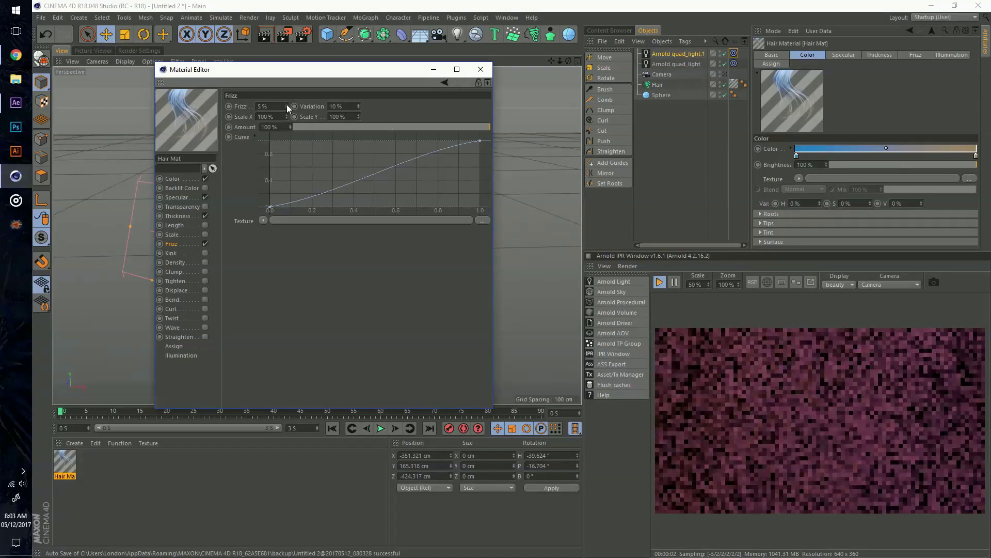
left_click_drag(286, 104, 287, 103)
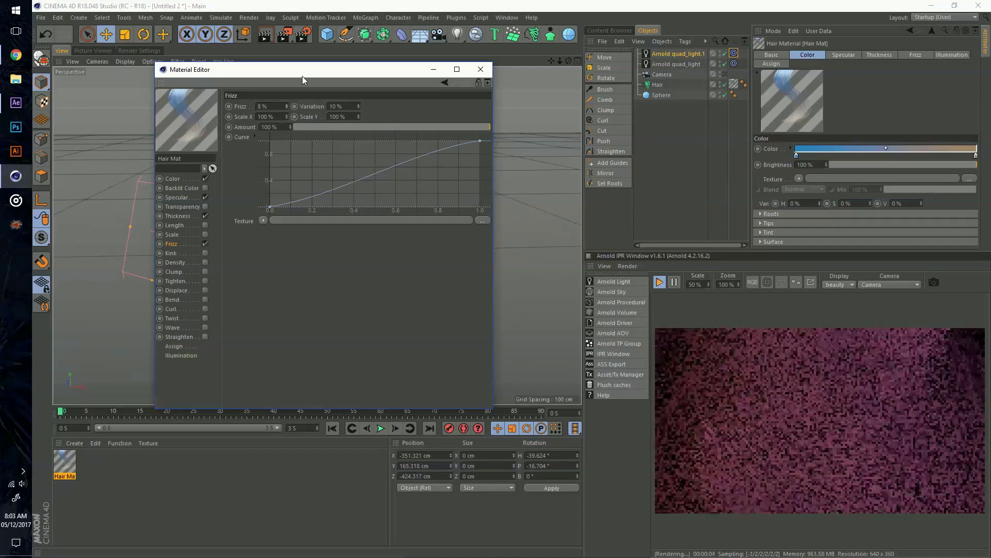
left_click_drag(302, 73, 315, 51)
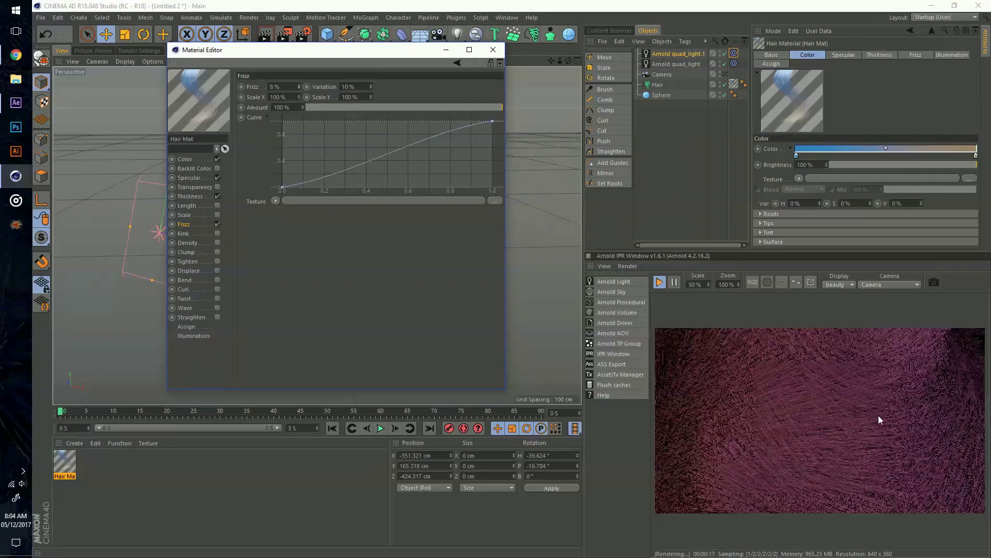
- Enable Kink on the hair material at 10%
left_click(189, 233)
left_click(217, 233)
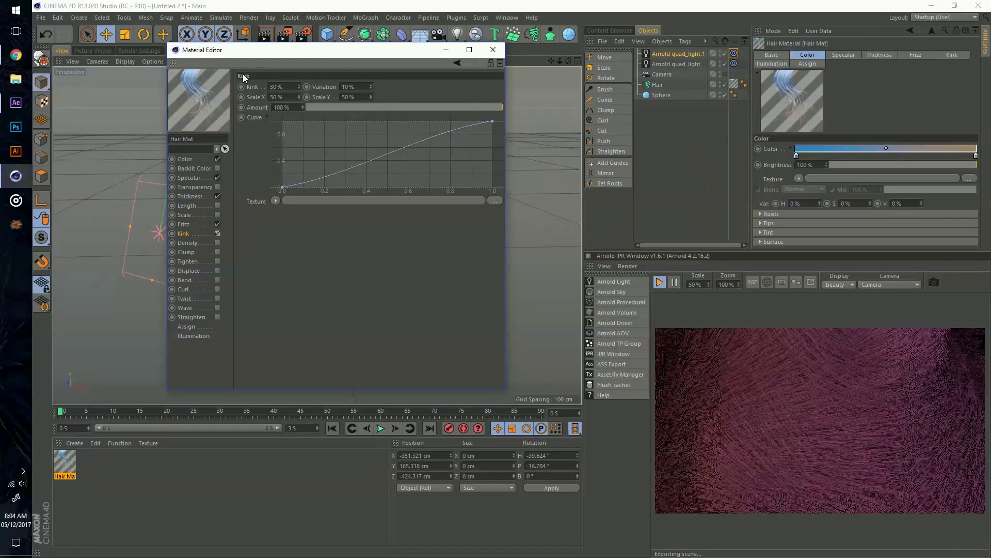
left_click_drag(299, 87, 297, 85)
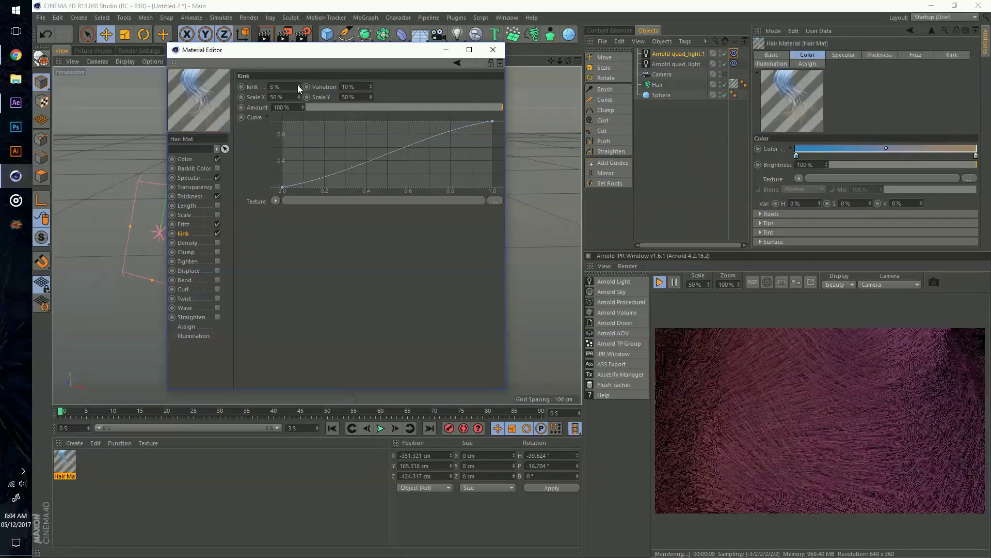
left_click(297, 85)
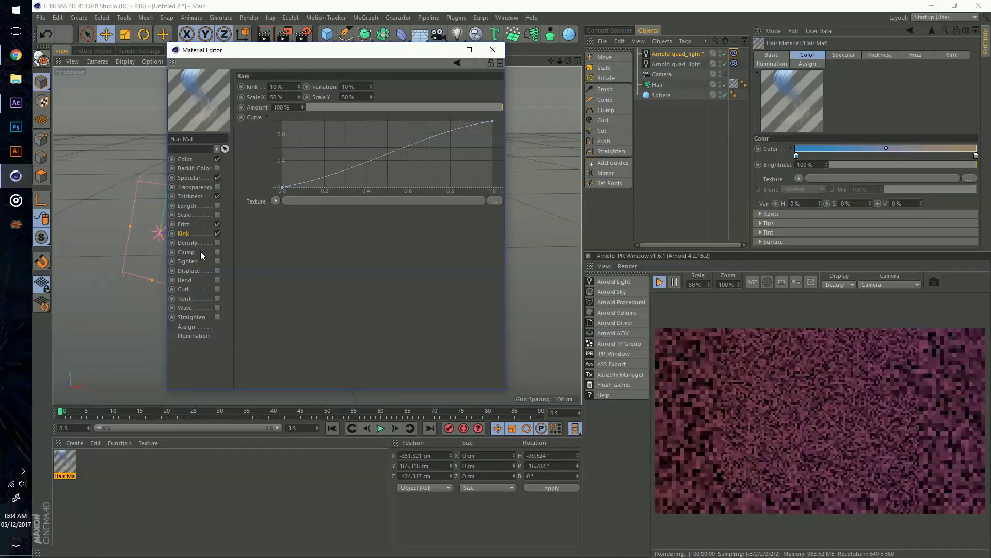
- Turn on the Clump and Displace channels for the hair
left_click(218, 252)
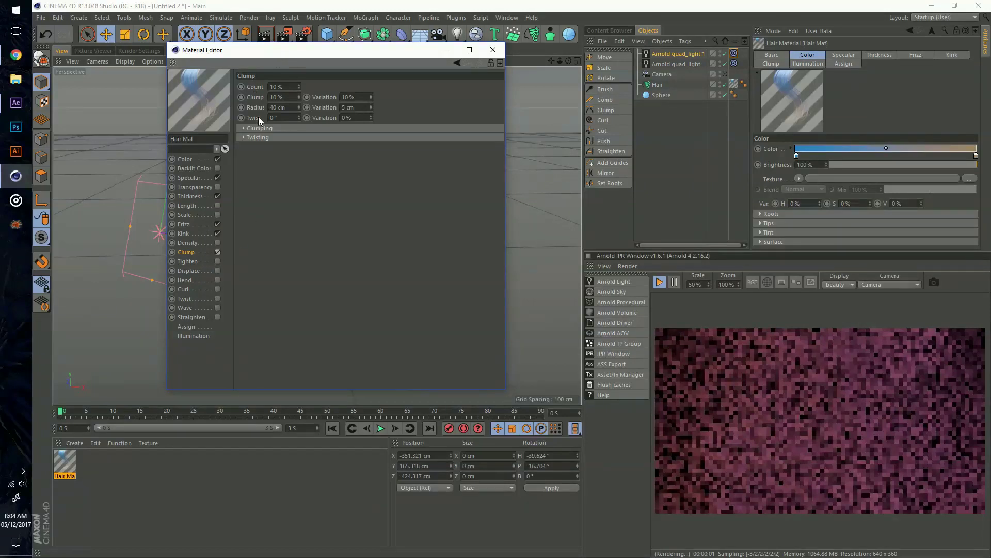
left_click(195, 259)
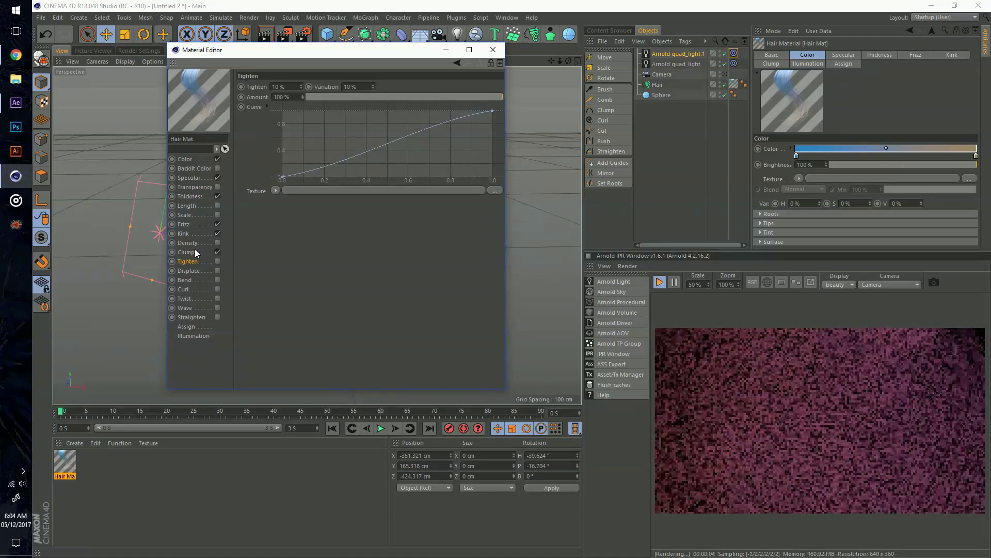
left_click(218, 270)
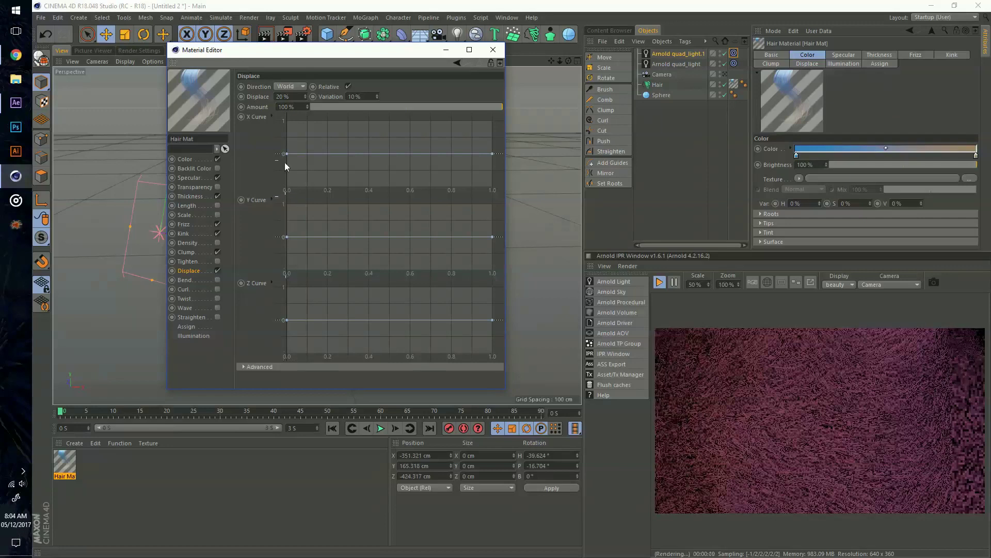
- Reshape the Displace X, Y and Z curves to slope toward the tips, with Z ending at zero
left_click_drag(287, 154, 290, 136)
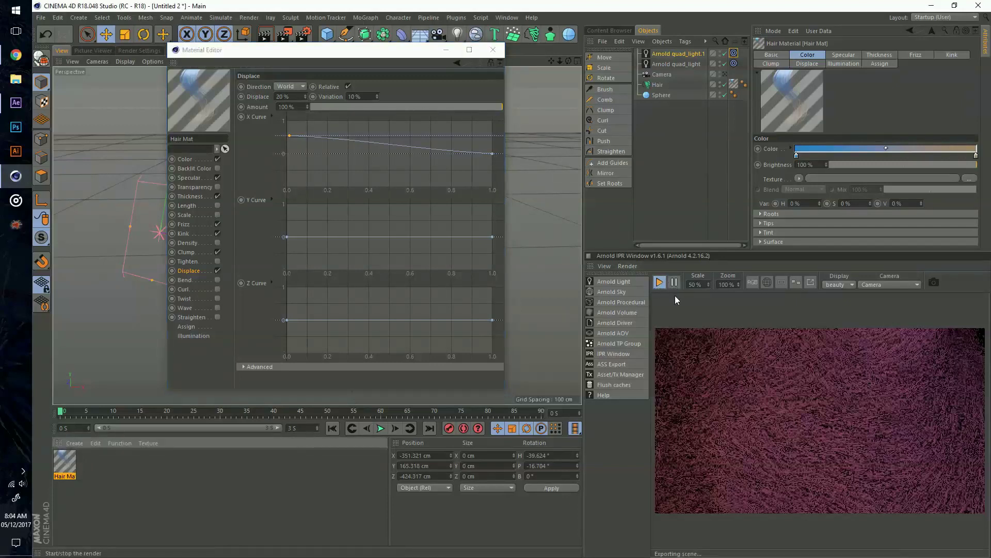
left_click(660, 282)
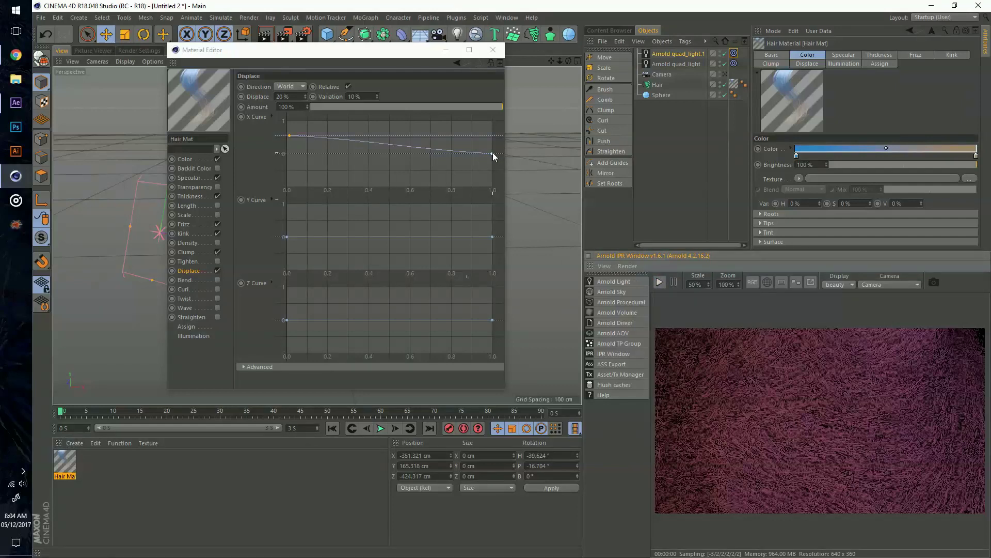
mouse_move(492, 153)
left_mouse_down()
mouse_move(492, 172)
mouse_move(496, 141)
left_mouse_up()
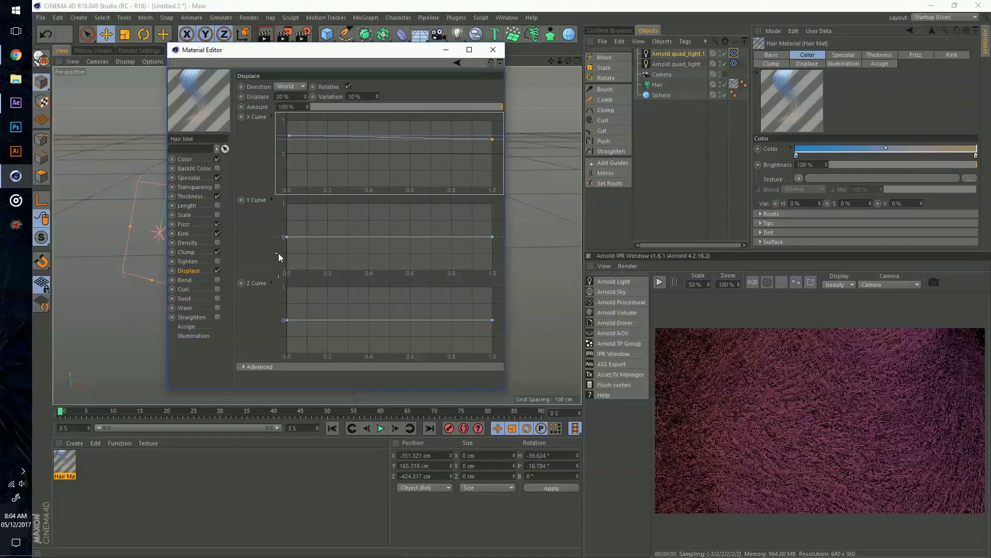
left_click_drag(284, 237, 281, 203)
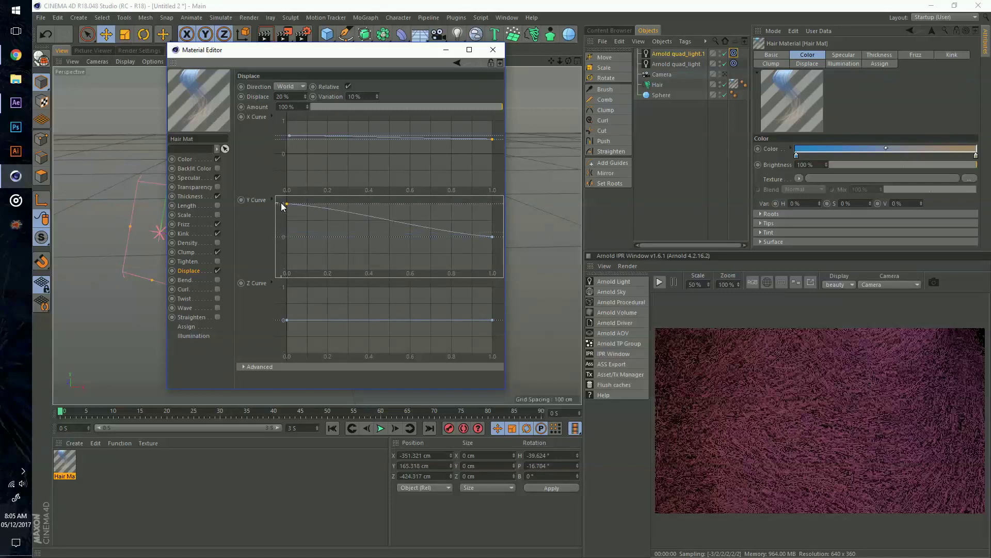
left_click_drag(491, 237, 492, 216)
left_click_drag(287, 320, 287, 297)
left_click_drag(492, 321, 493, 331)
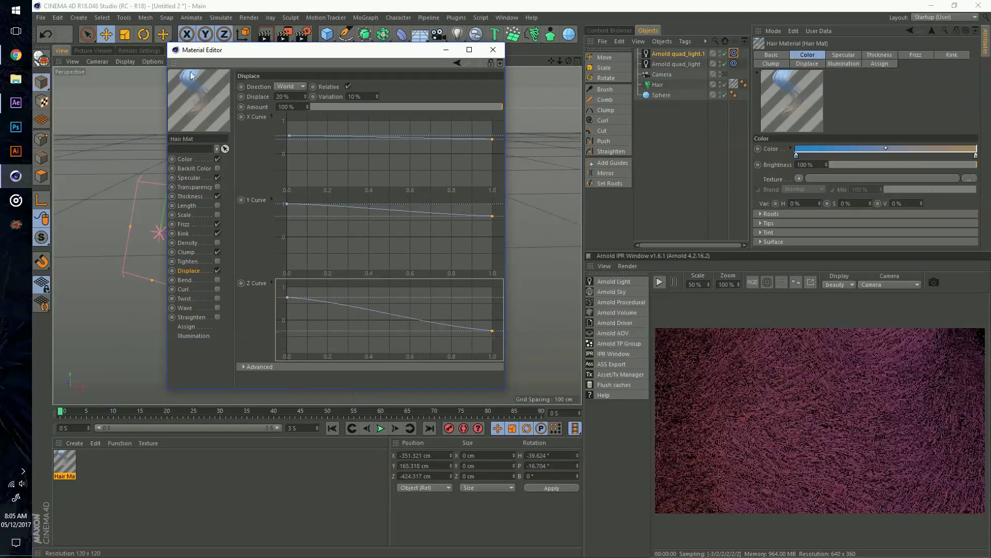
left_click_drag(492, 331, 493, 324)
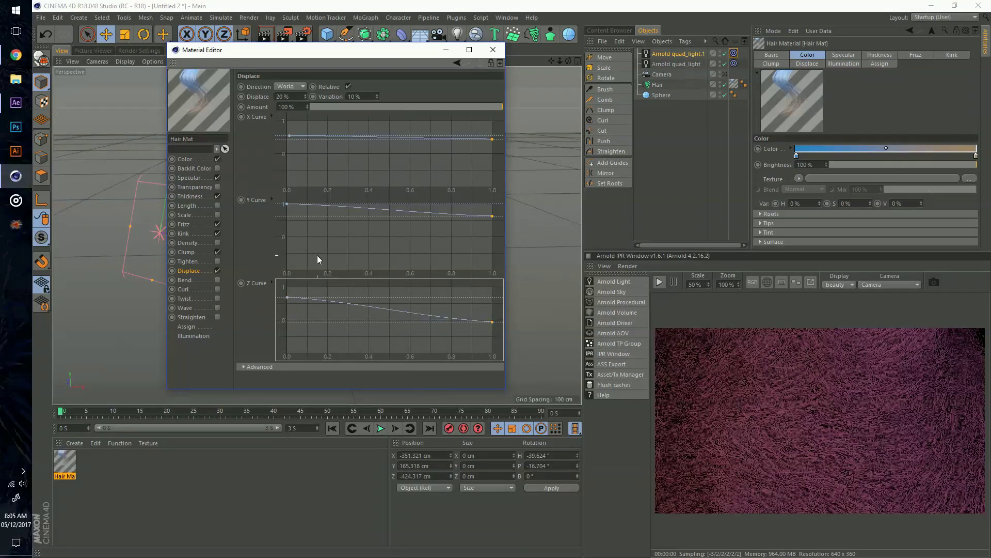
- Enable Curl on Hair Mat at 35° with 18% variation, then close the Material Editor
left_click(186, 287)
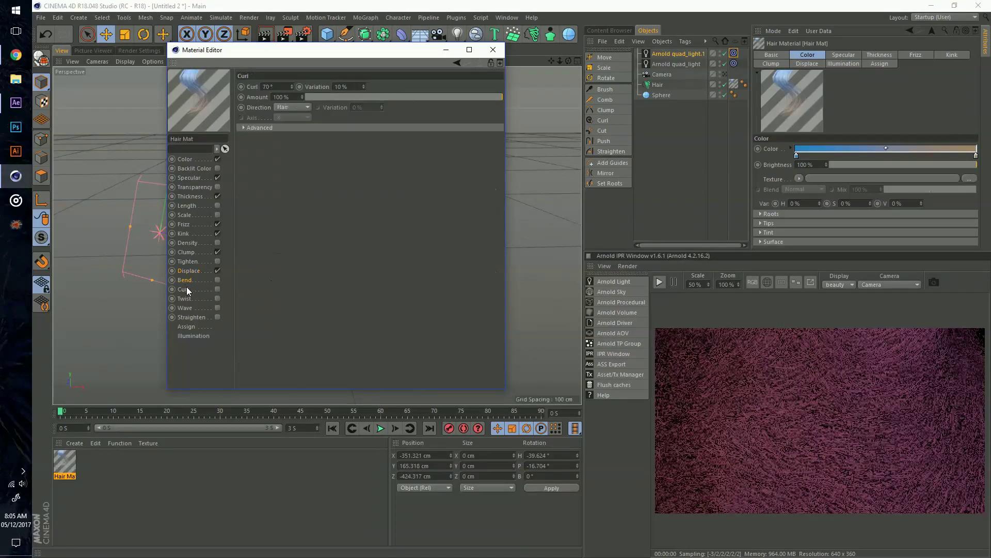
left_click(218, 289)
left_click(299, 86)
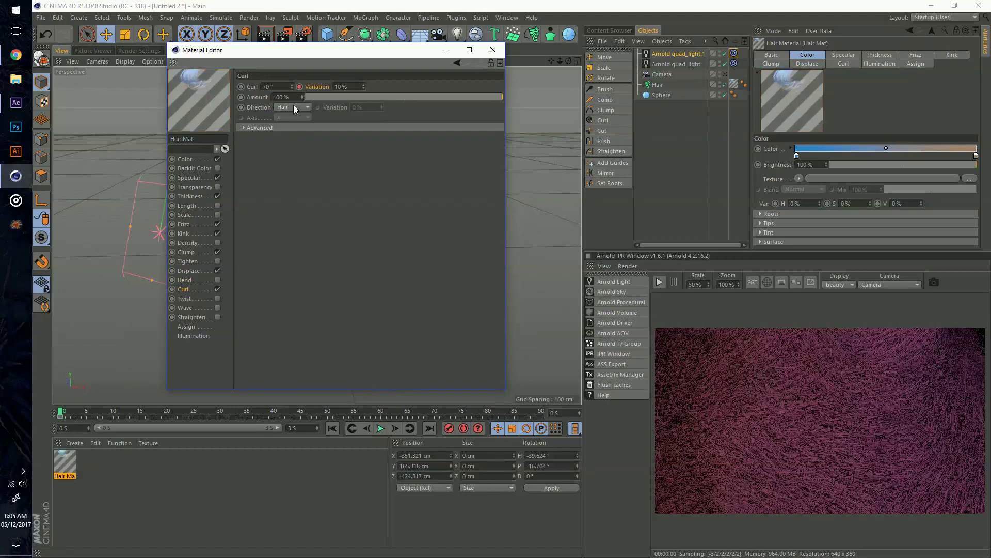
left_click(292, 86)
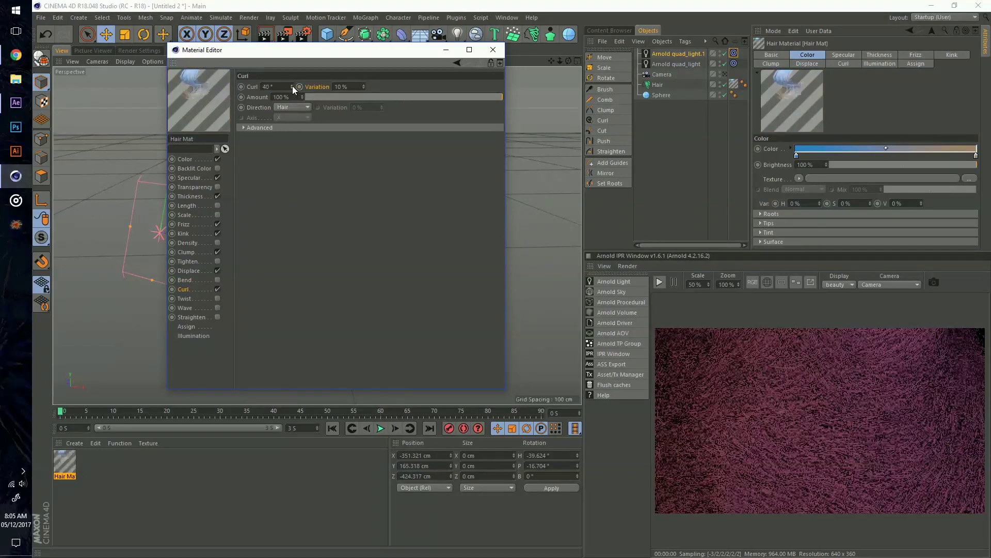
left_click(292, 86)
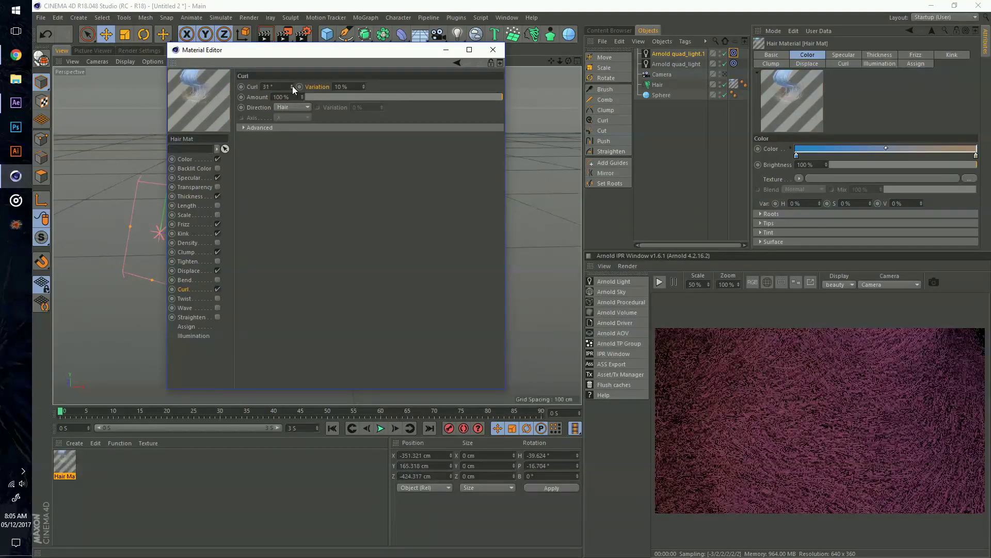
left_click(363, 85)
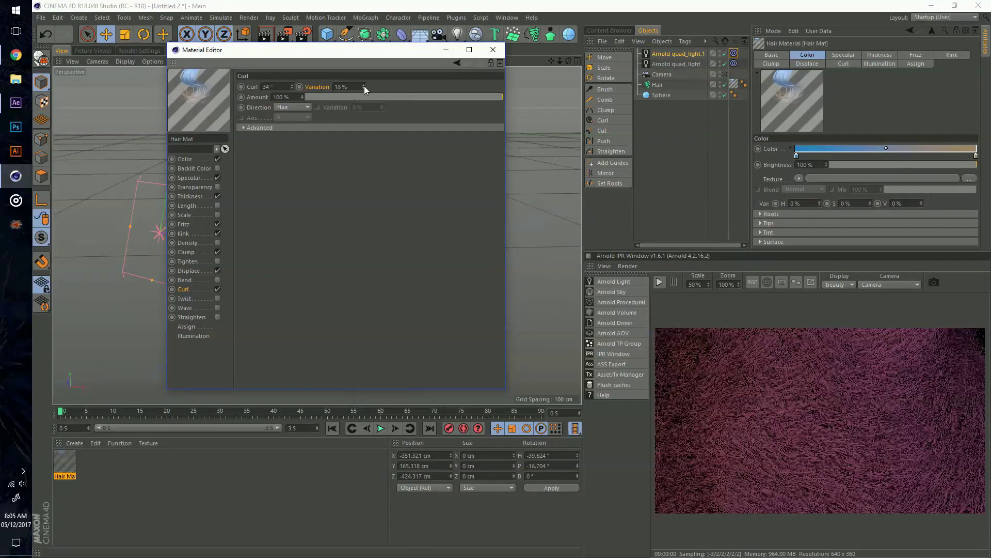
left_click(293, 86)
left_click_drag(293, 85, 293, 82)
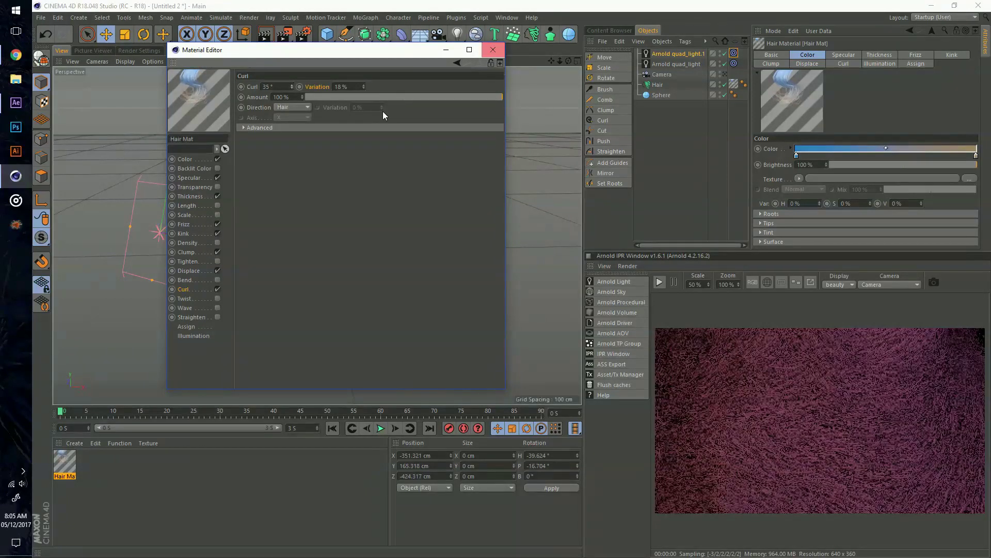
left_click(482, 51)
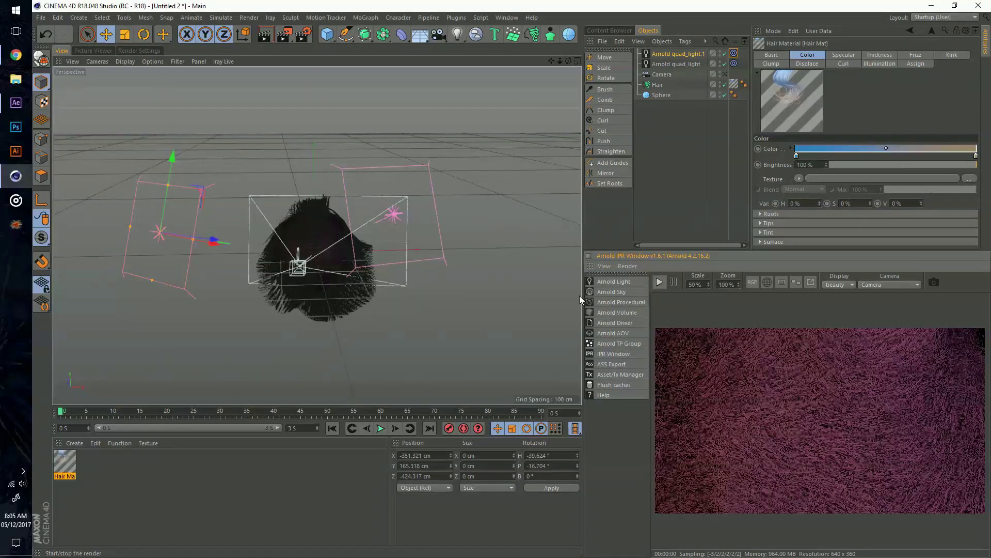
- Restart the Arnold IPR render to show the curled pink hair
left_click(660, 282)
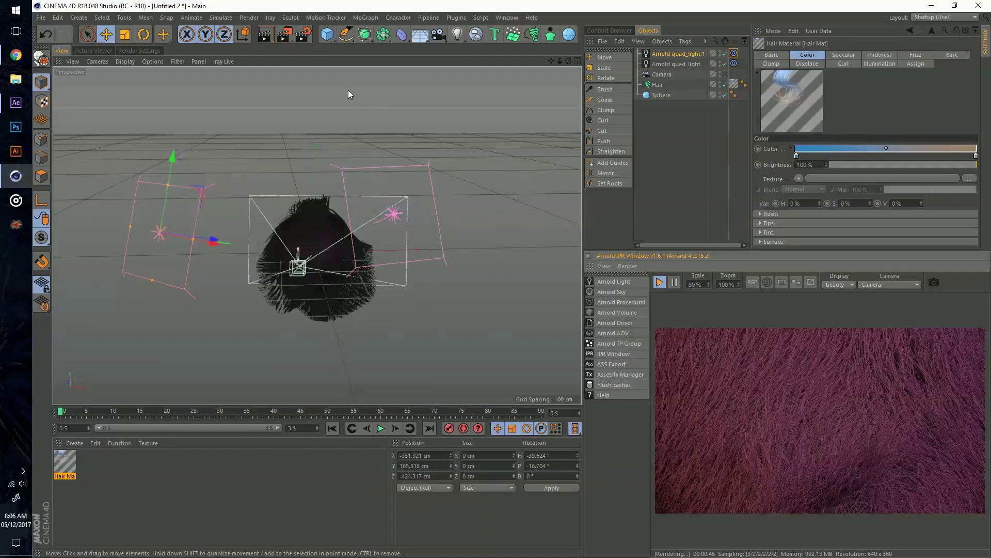
- Set the render output size to 1920 × 1080
key("ctrl+b")
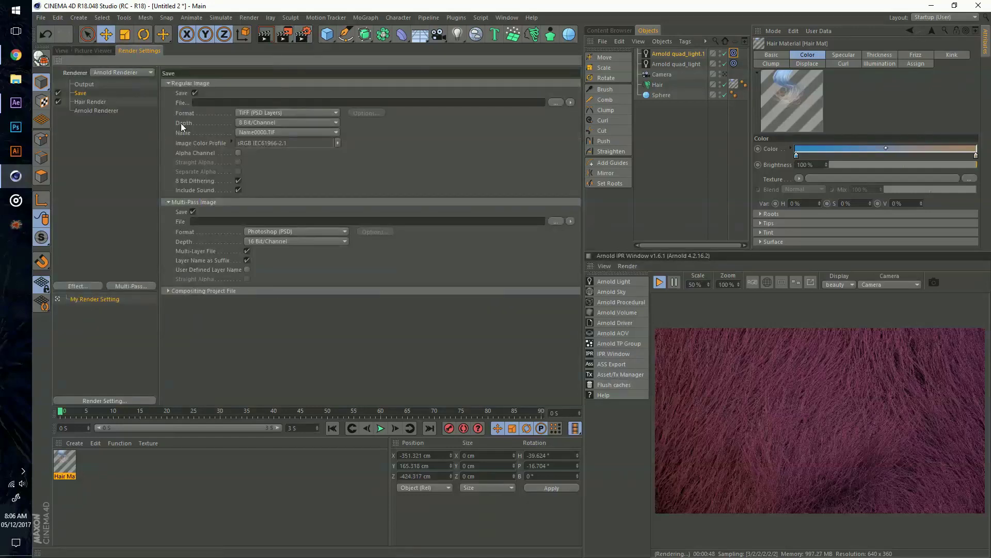
left_click(84, 86)
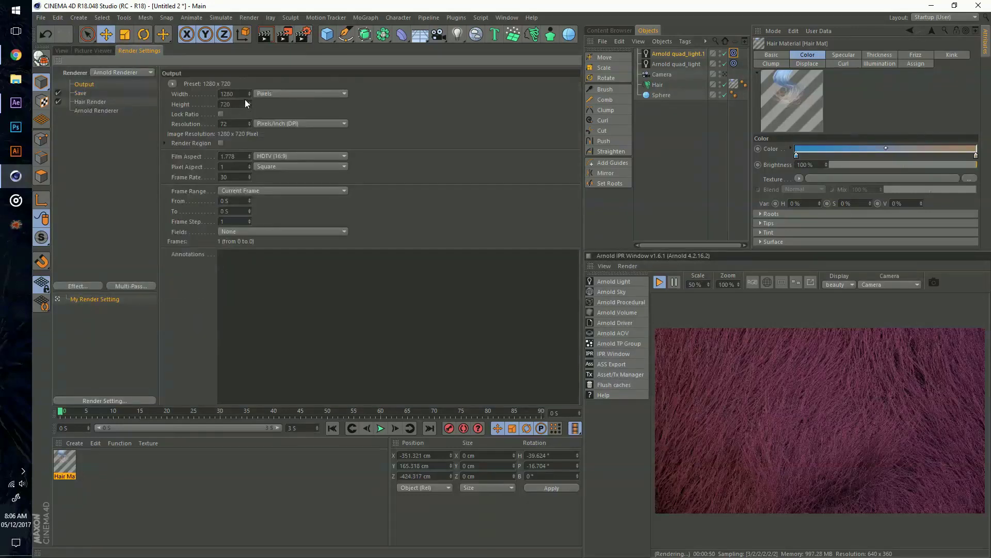
double_click(230, 94)
type("1920")
key("Tab")
type("1080")
key("Tab")
- Set Arnold Diffuse samples to 4 and Glossy, Refraction, SSS and Volume Indirect samples to 0
left_click(96, 110)
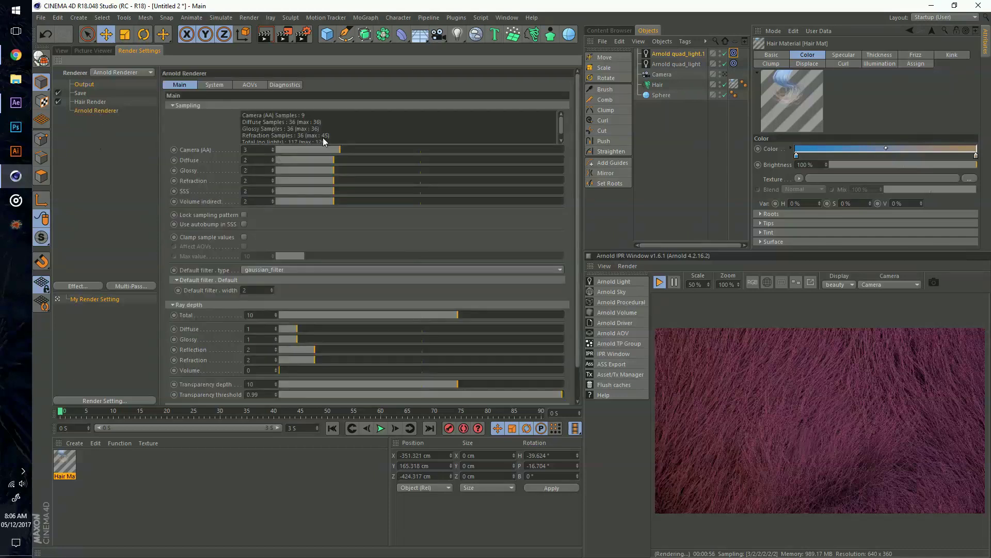
left_click(282, 171)
left_click(287, 180)
left_click(293, 191)
left_click_drag(296, 204, 271, 202)
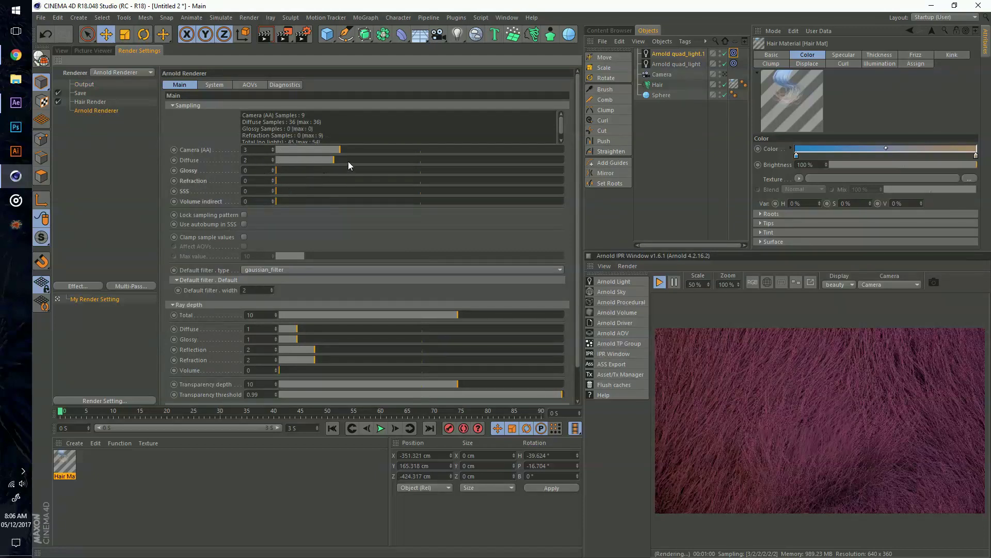
left_click_drag(351, 160, 422, 151)
left_click(383, 159)
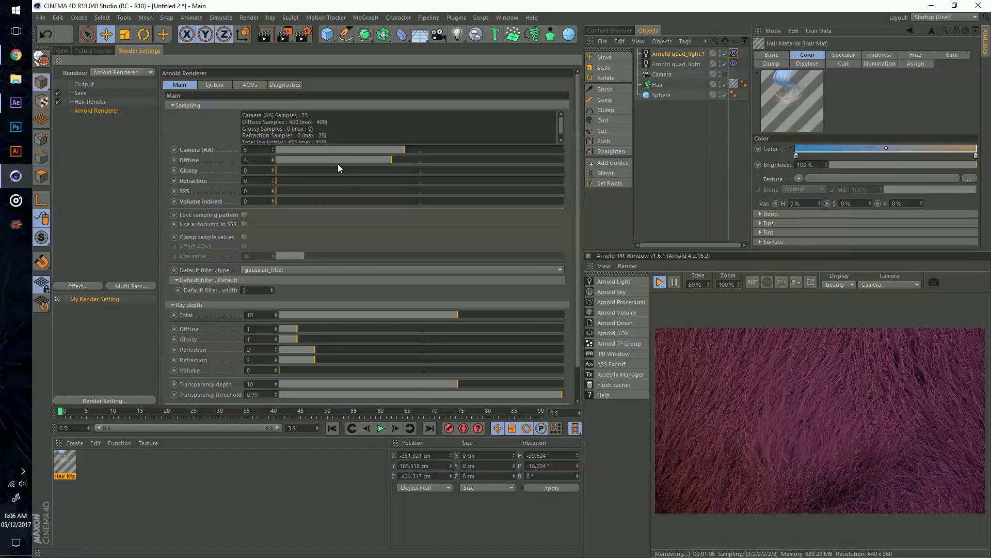
- Set Arnold ray depth: total 8, diffuse 3, glossy 0, refraction 0
left_click(422, 315)
left_click(332, 329)
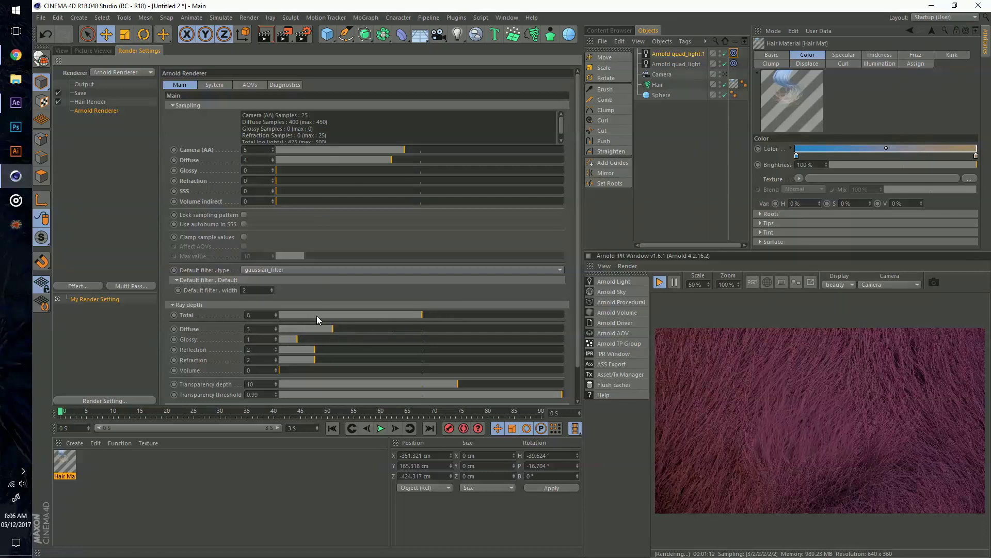
left_click(280, 340)
left_click(279, 360)
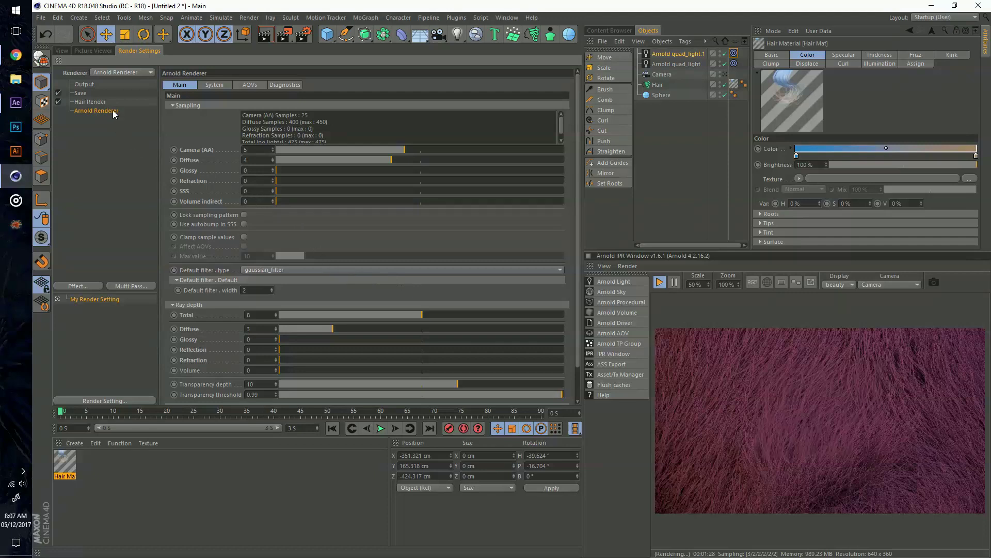
- Save renders as 16 Bit/Channel Photoshop (PSD) files with Multi-Pass Save turned off
left_click(89, 102)
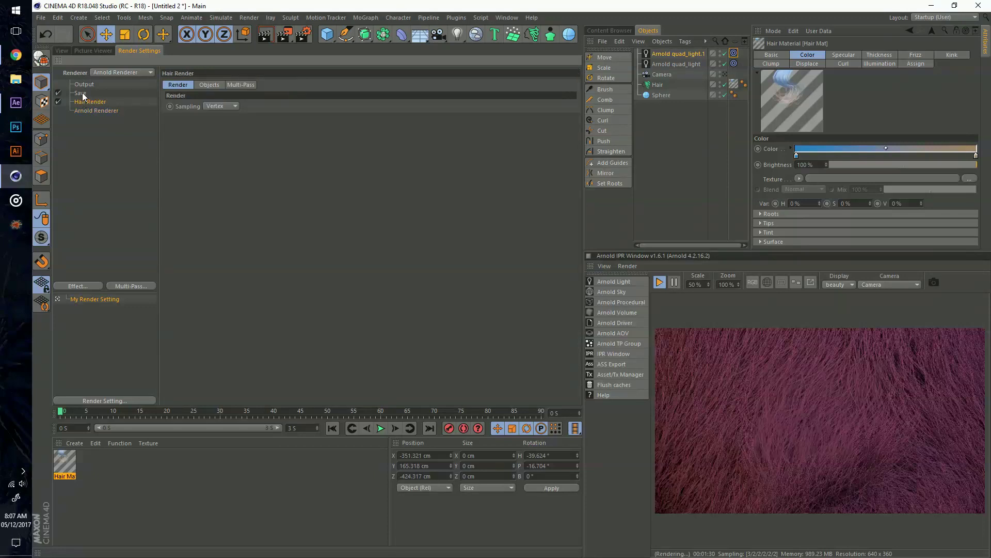
left_click(81, 93)
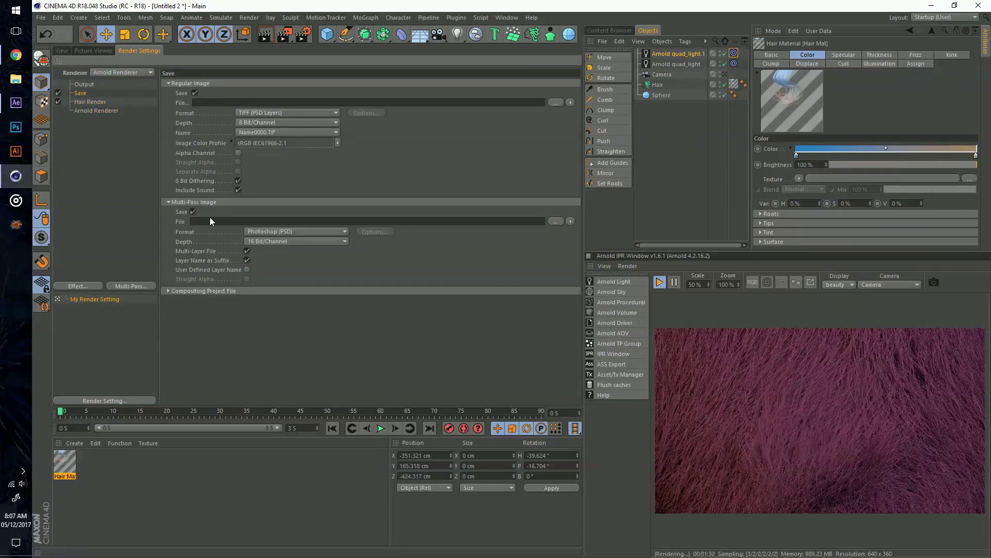
left_click(192, 211)
left_click(305, 123)
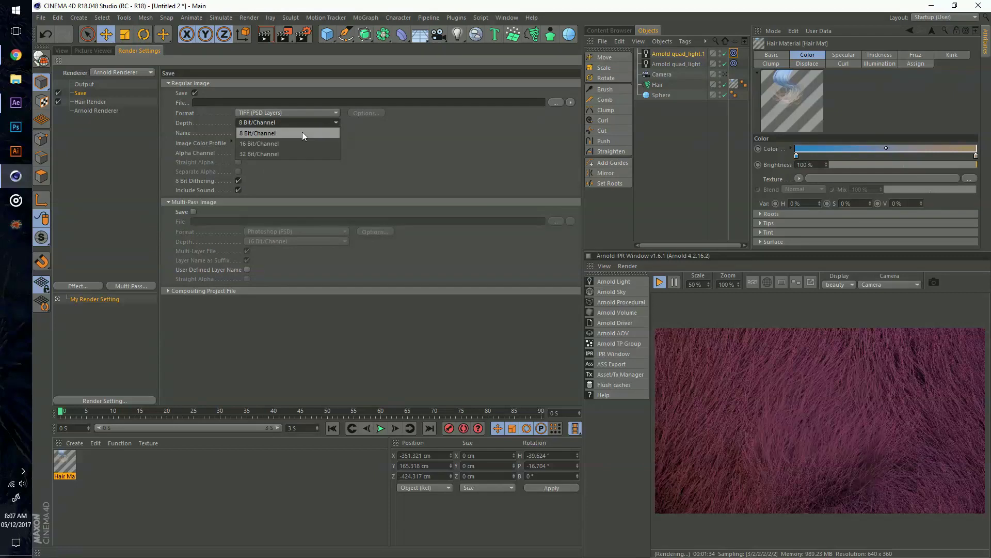
left_click(302, 133)
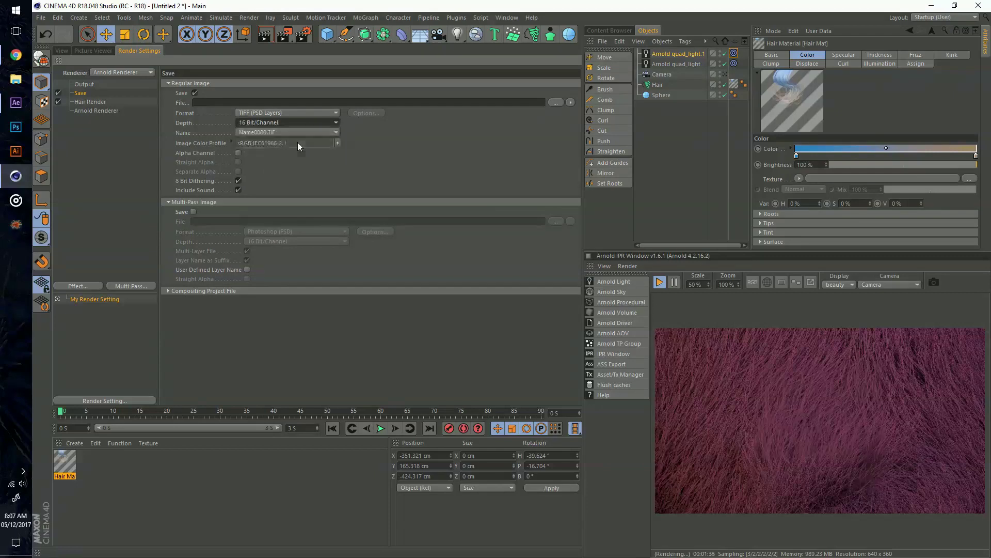
left_click(324, 113)
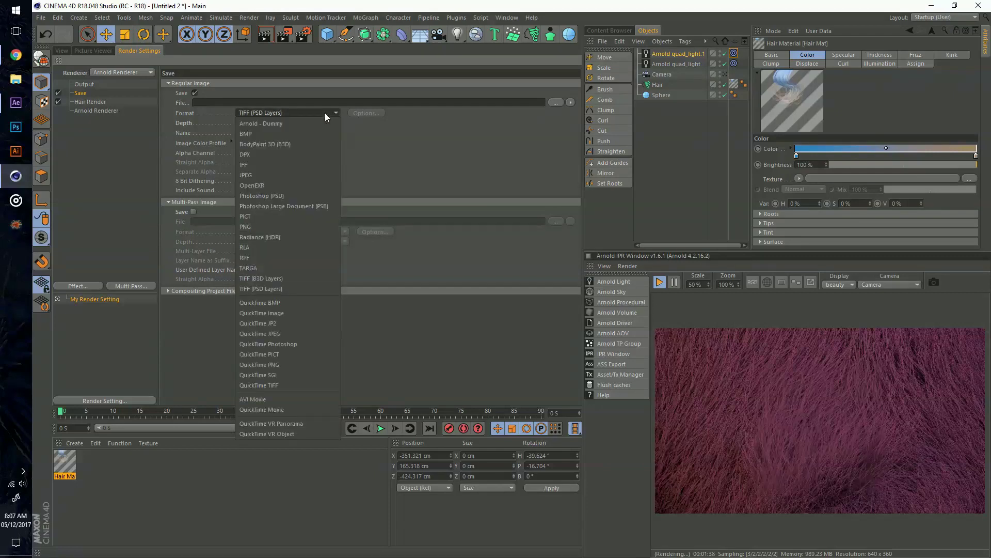
left_click(289, 191)
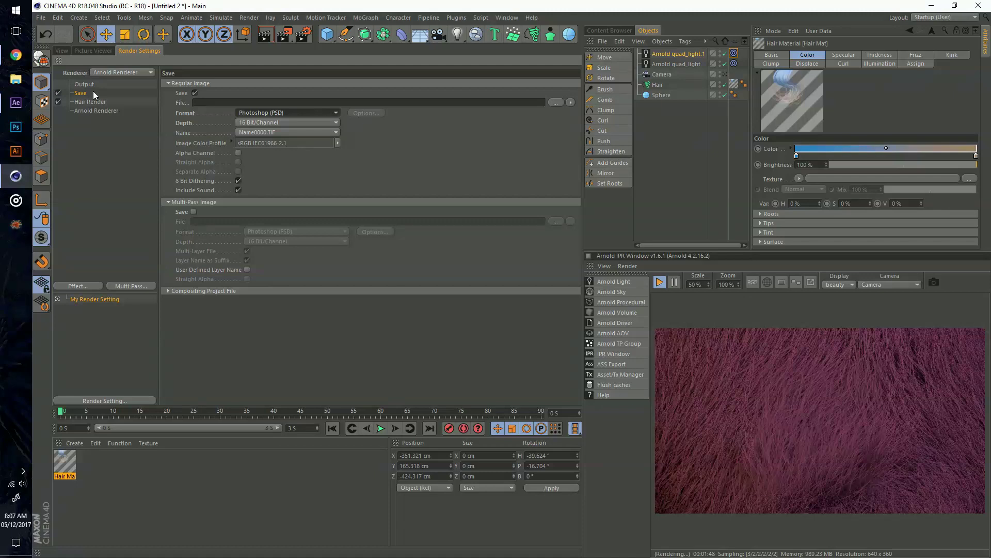
left_click(16, 103)
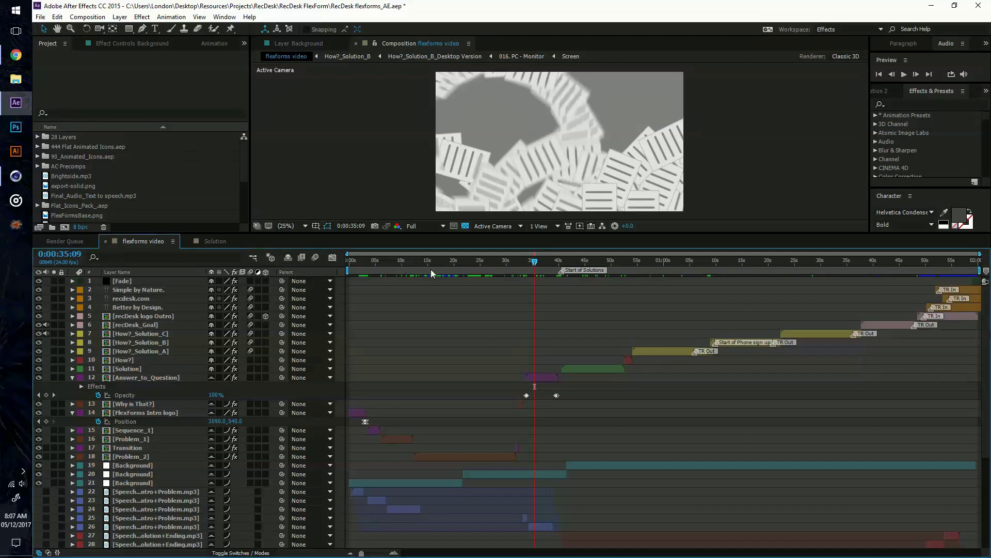
- Scrub the flexforms composition to the pink monitor frame at 0:00:47:14
left_click_drag(389, 268, 469, 271)
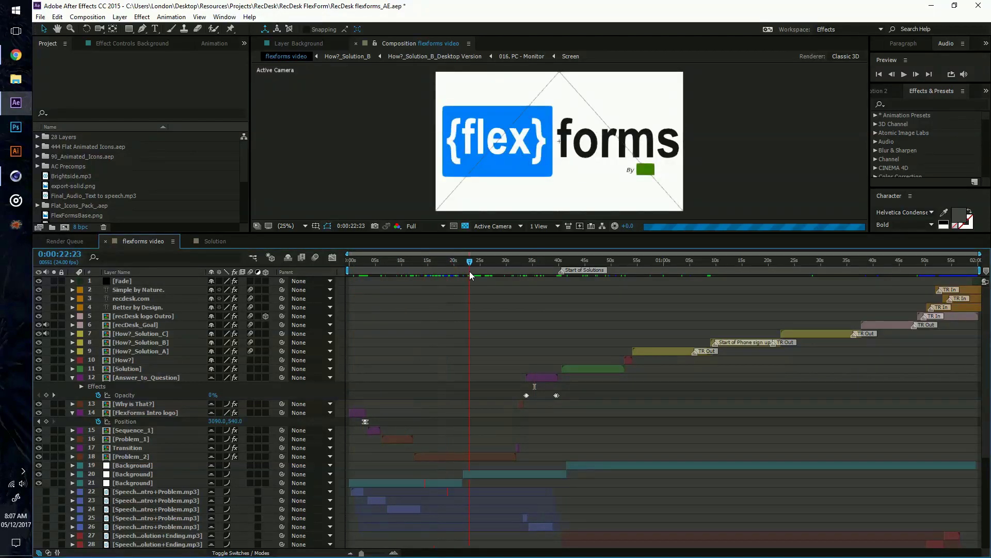
left_click(587, 271)
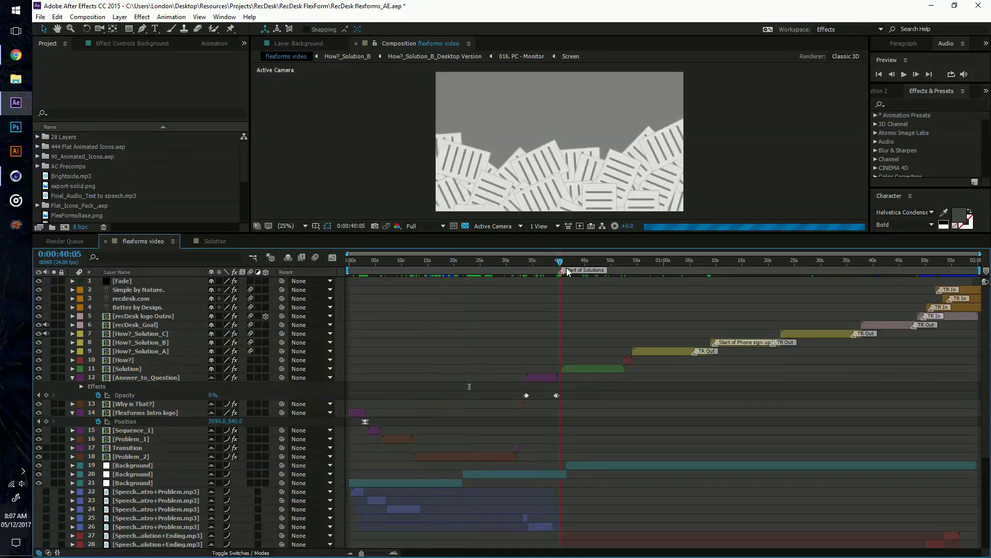
left_click(596, 264)
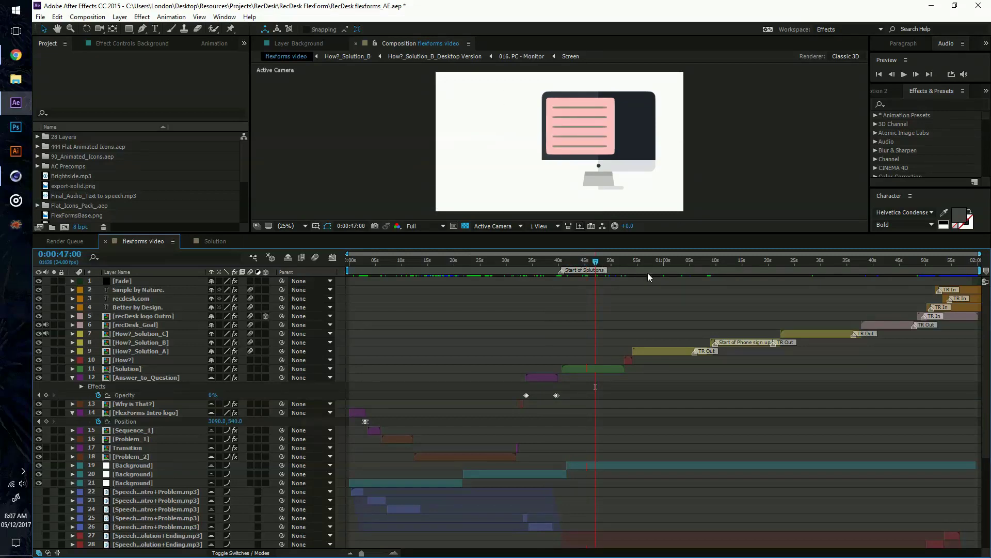
left_click(661, 263)
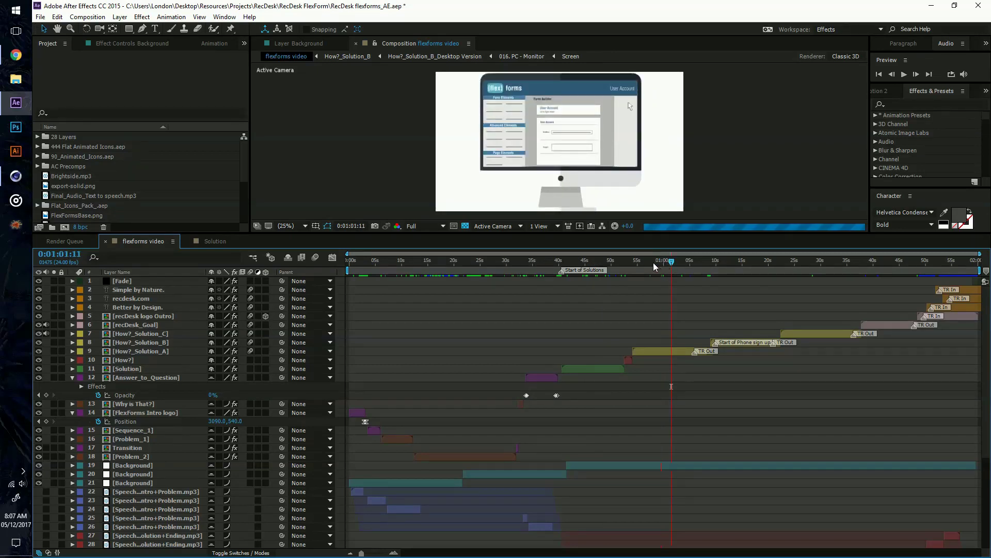
left_click(641, 263)
left_click(675, 263)
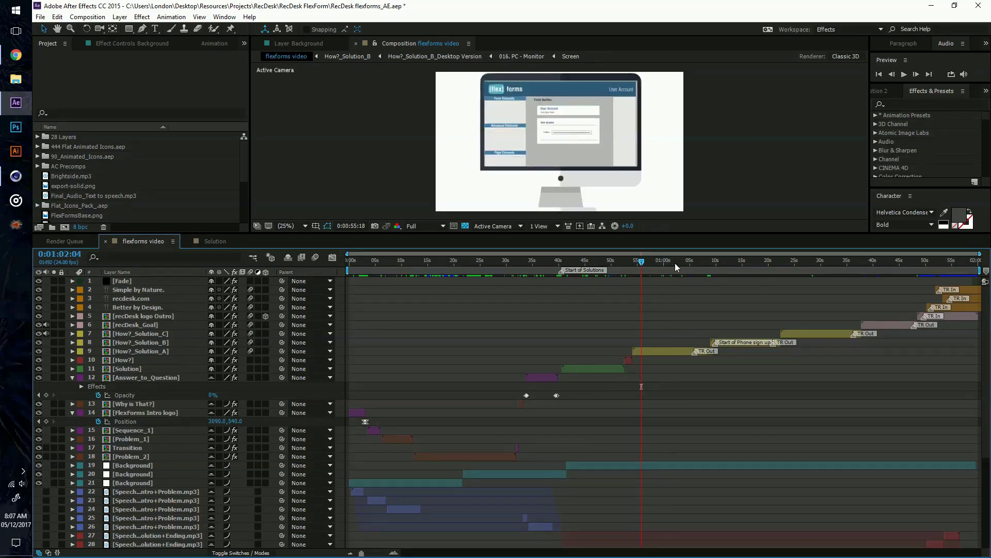
left_click(586, 263)
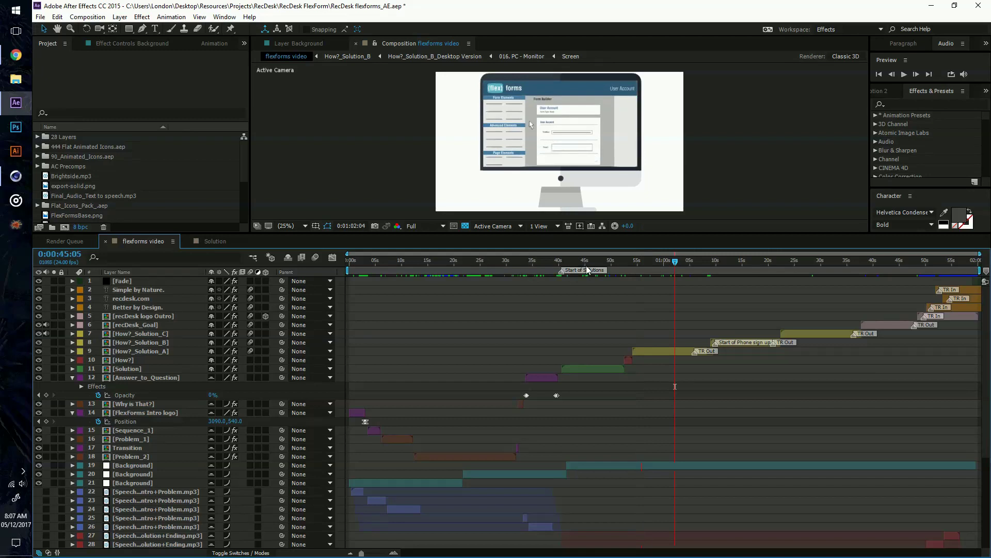
left_click(572, 269)
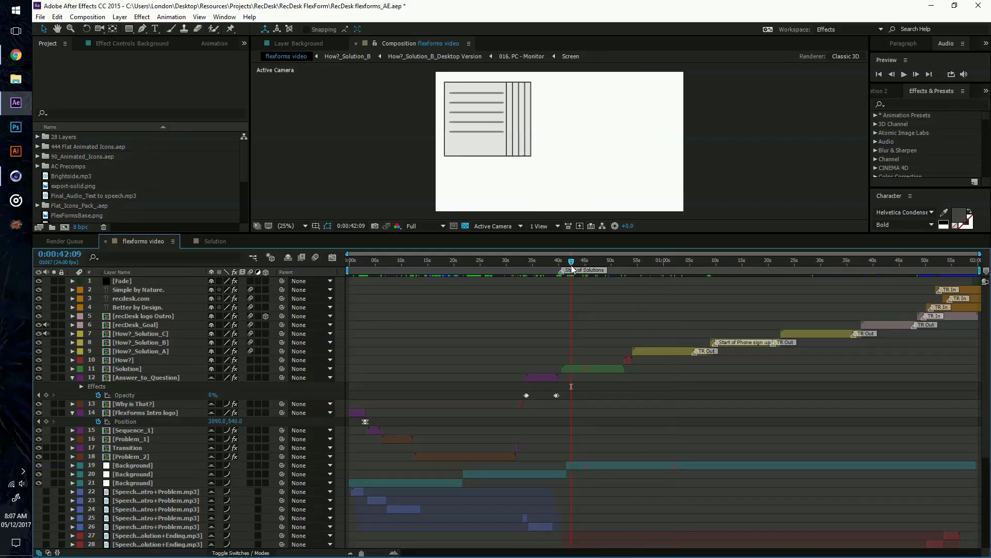
left_click(599, 265)
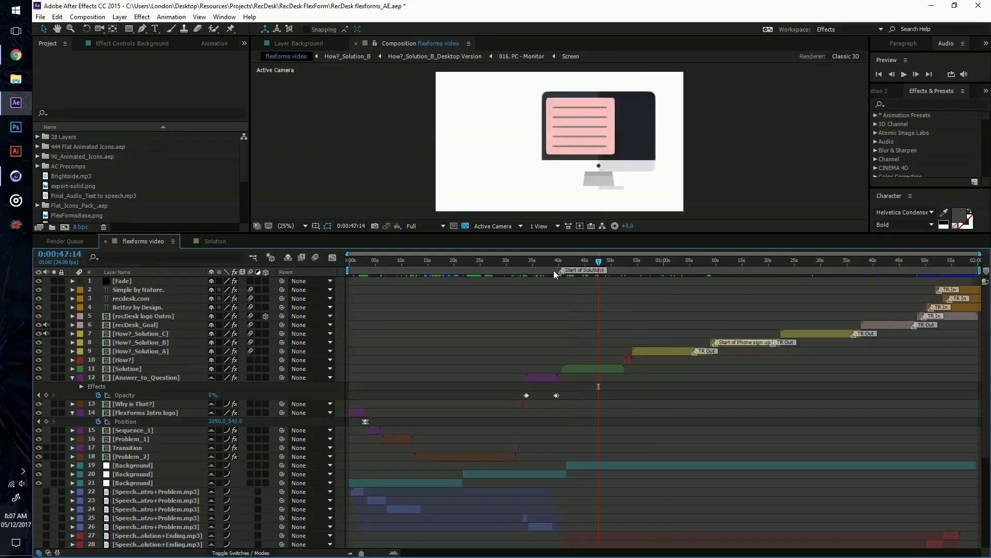